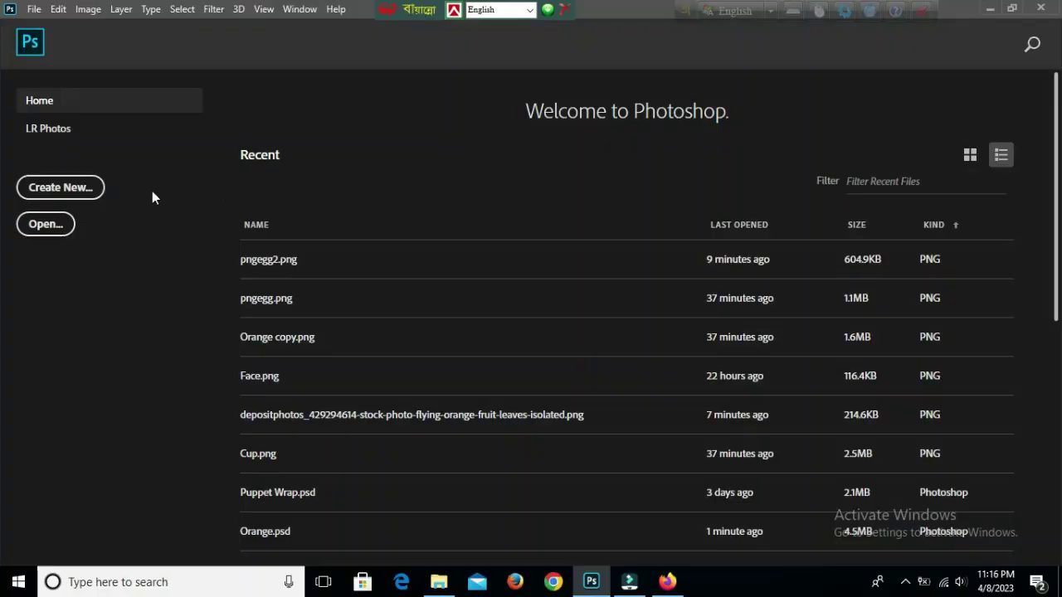
Open Cup.png, Orange copy.png and pngegg.png together from the Orange Cup folder
{"action": "left_click", "coordinate": [39, 226]}
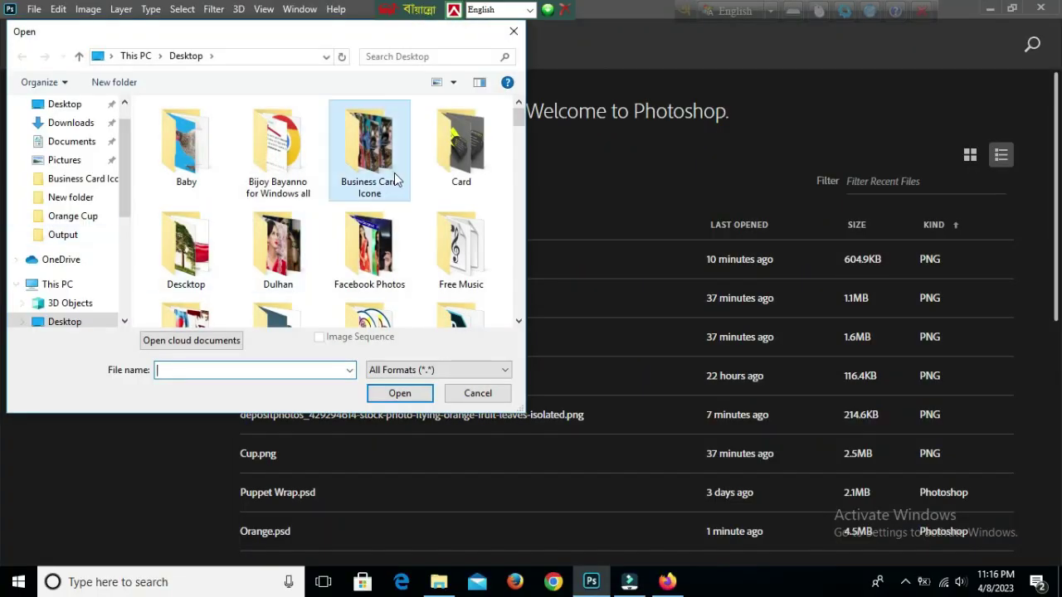
{"action": "scroll", "coordinate": [421, 206], "scroll_direction": "down", "scroll_amount": 3}
{"action": "scroll", "coordinate": [355, 205], "scroll_direction": "down", "scroll_amount": 2}
{"action": "double_click", "coordinate": [260, 179]}
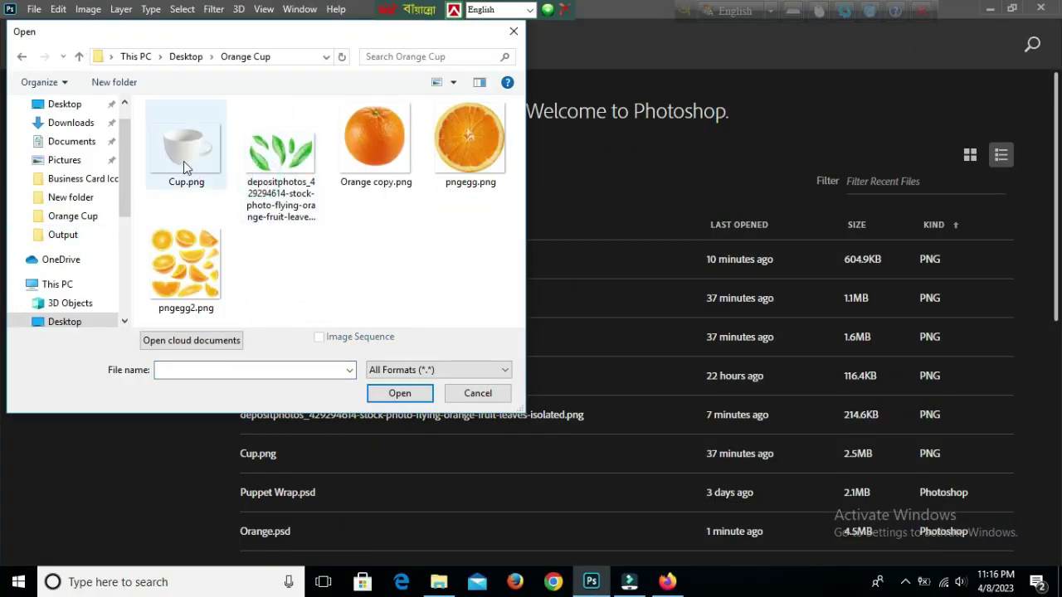
{"action": "left_click", "coordinate": [190, 167]}
{"action": "left_click", "coordinate": [376, 145], "text": "ctrl"}
{"action": "left_click", "coordinate": [473, 145], "text": "ctrl"}
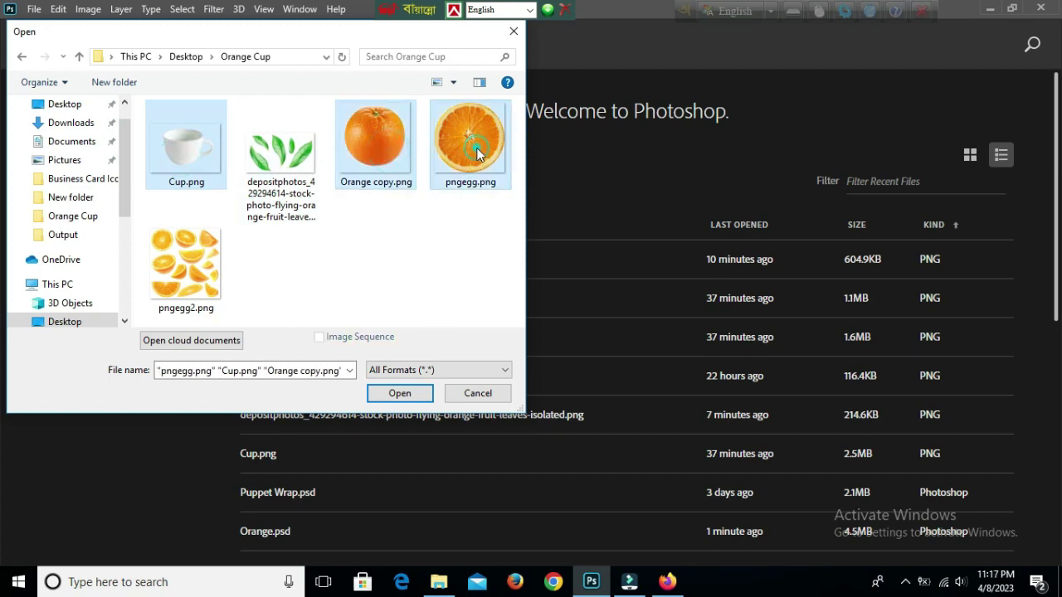
{"action": "left_click", "coordinate": [400, 393]}
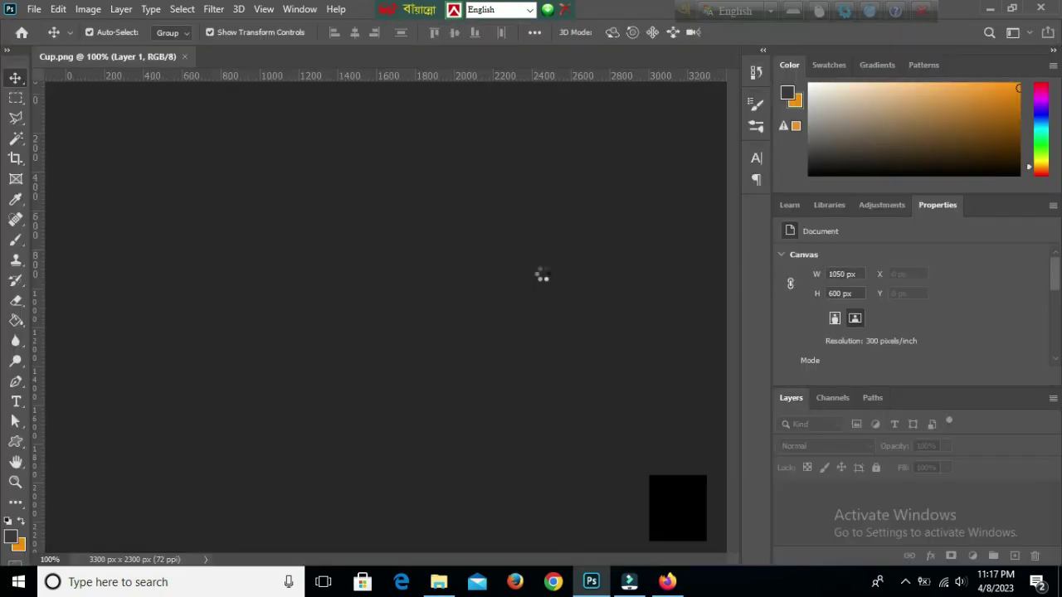
Check the three images, then open the blank 1050×600 Untitled-1.jpg canvas
{"action": "left_click", "coordinate": [130, 56]}
{"action": "left_click", "coordinate": [251, 59]}
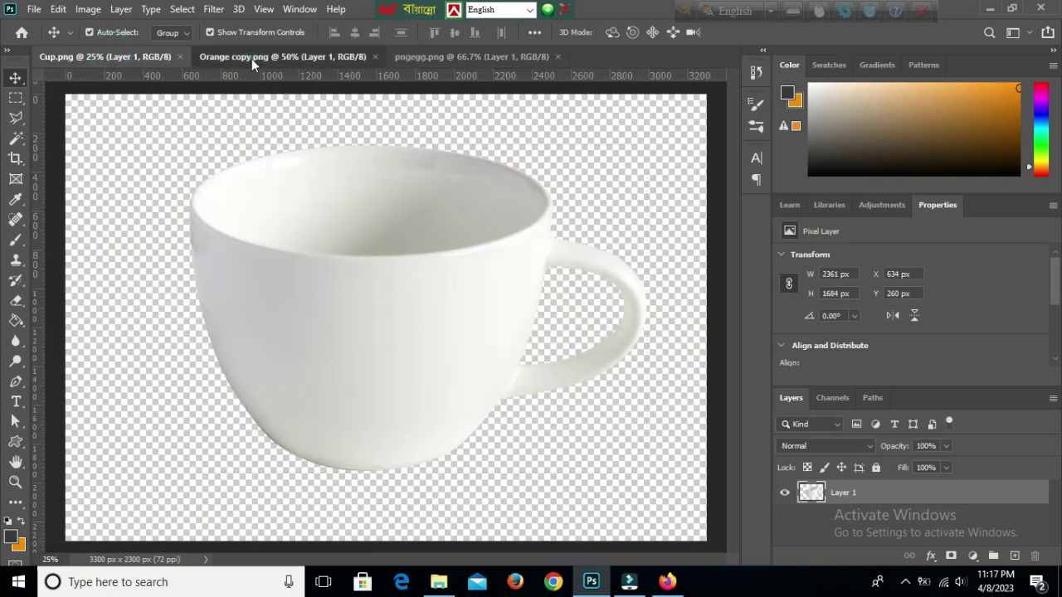
{"action": "left_click", "coordinate": [451, 58]}
{"action": "left_click", "coordinate": [34, 9]}
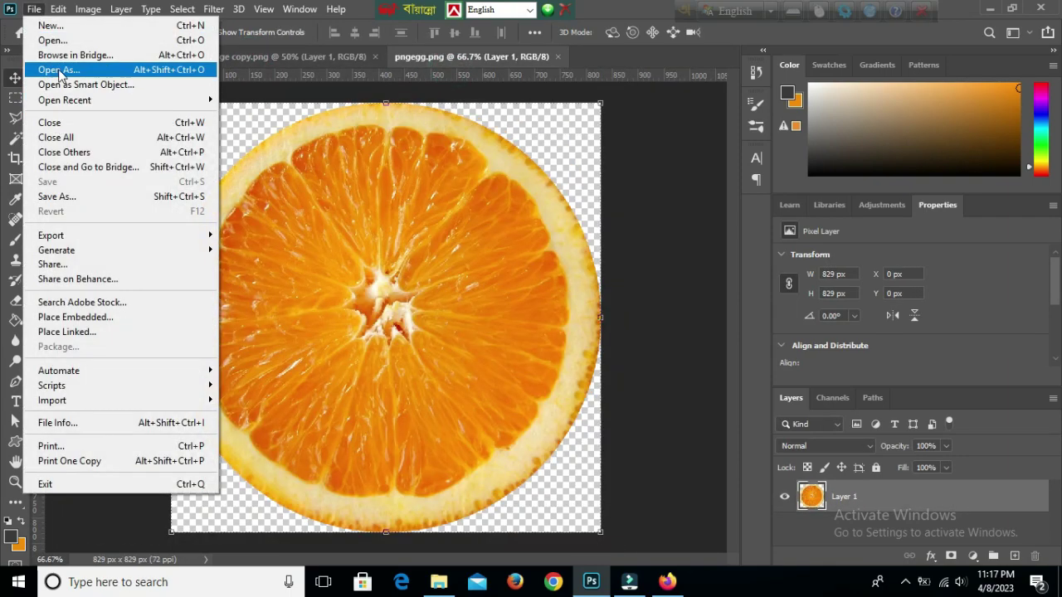
{"action": "left_click", "coordinate": [52, 40]}
{"action": "scroll", "coordinate": [414, 207], "scroll_direction": "down", "scroll_amount": 2}
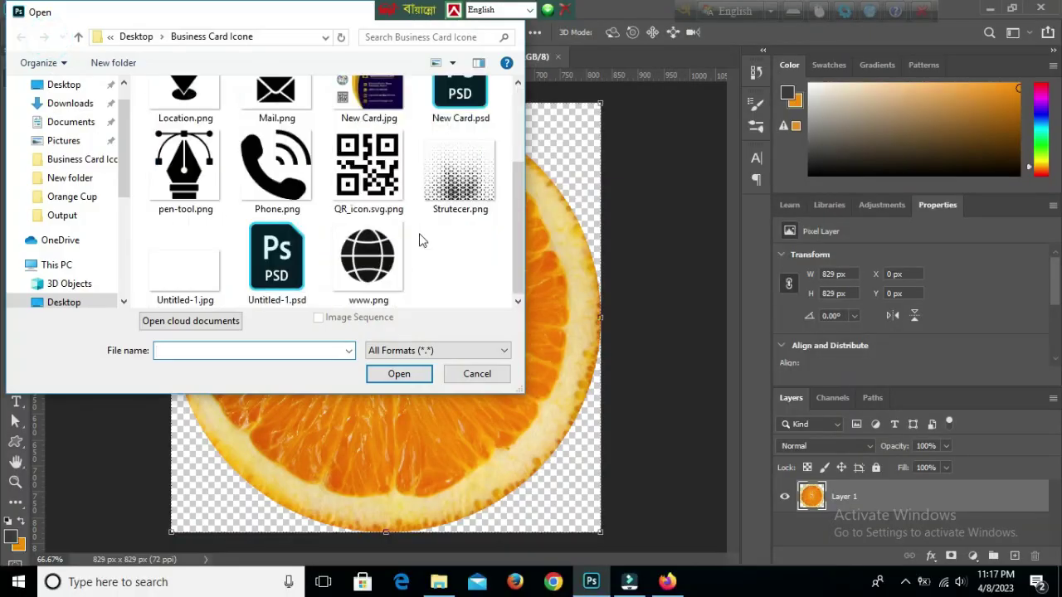
{"action": "double_click", "coordinate": [173, 276]}
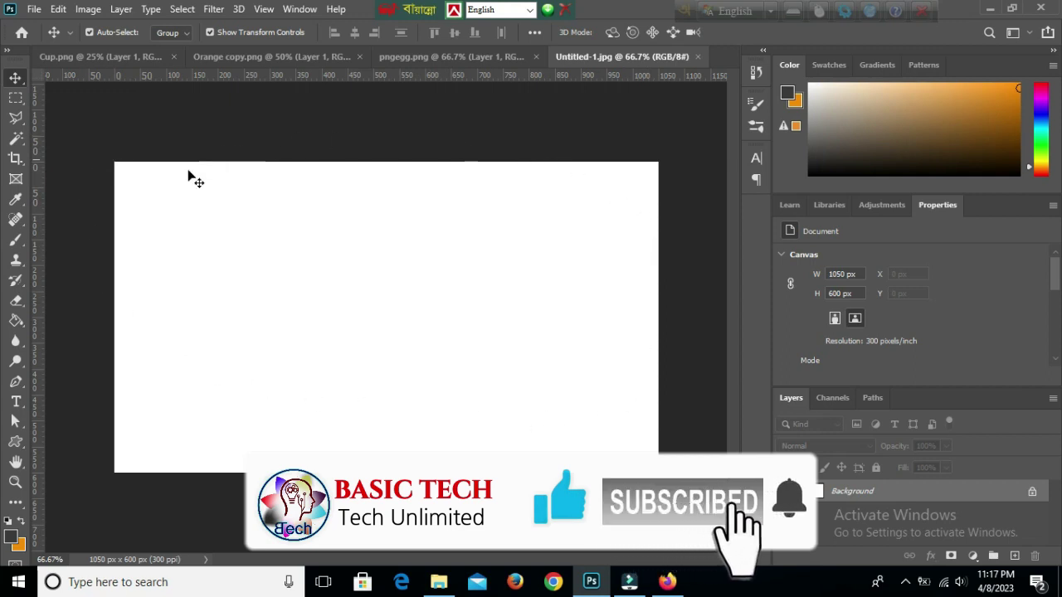
Copy the cup onto the canvas at 448×320 px in the lower middle, then close Cup.png
{"action": "left_click", "coordinate": [141, 57]}
{"action": "mouse_move", "coordinate": [390, 261]}
{"action": "left_mouse_down"}
{"action": "mouse_move", "coordinate": [440, 243]}
{"action": "mouse_move", "coordinate": [371, 340]}
{"action": "mouse_move", "coordinate": [367, 330]}
{"action": "left_mouse_up"}
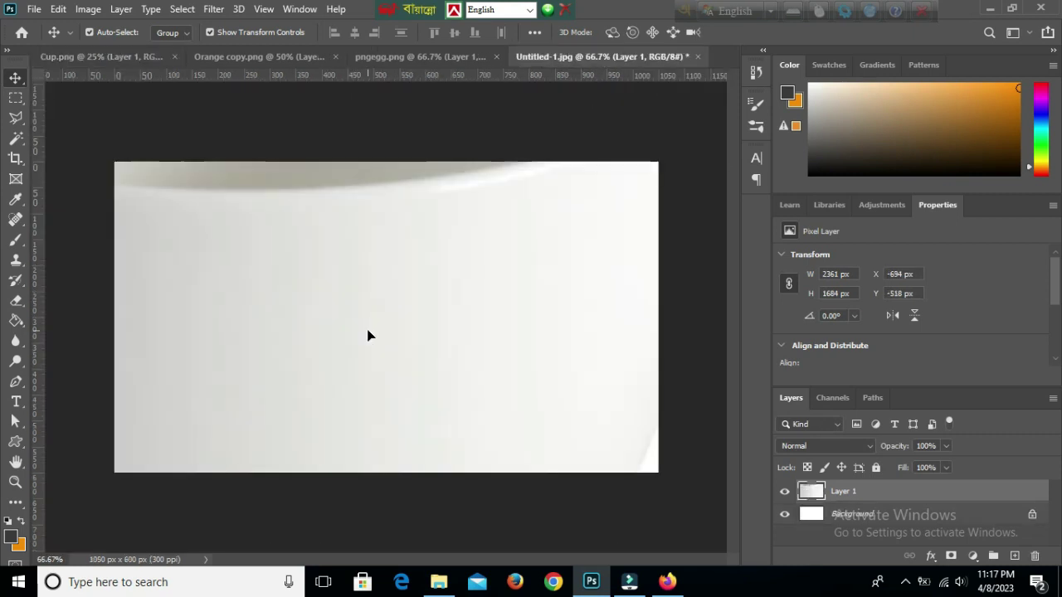
{"action": "mouse_move", "coordinate": [325, 283]}
{"action": "left_mouse_down"}
{"action": "mouse_move", "coordinate": [483, 386]}
{"action": "mouse_move", "coordinate": [294, 287]}
{"action": "mouse_move", "coordinate": [483, 398]}
{"action": "mouse_move", "coordinate": [181, 207]}
{"action": "left_mouse_up"}
{"action": "key", "text": "ctrl+t"}
{"action": "mouse_move", "coordinate": [86, 131]}
{"action": "left_mouse_down"}
{"action": "mouse_move", "coordinate": [344, 367]}
{"action": "mouse_move", "coordinate": [78, 171]}
{"action": "mouse_move", "coordinate": [230, 256]}
{"action": "mouse_move", "coordinate": [308, 352]}
{"action": "left_mouse_up"}
{"action": "mouse_move", "coordinate": [384, 383]}
{"action": "left_mouse_down"}
{"action": "mouse_move", "coordinate": [351, 339]}
{"action": "mouse_move", "coordinate": [361, 343]}
{"action": "left_mouse_up"}
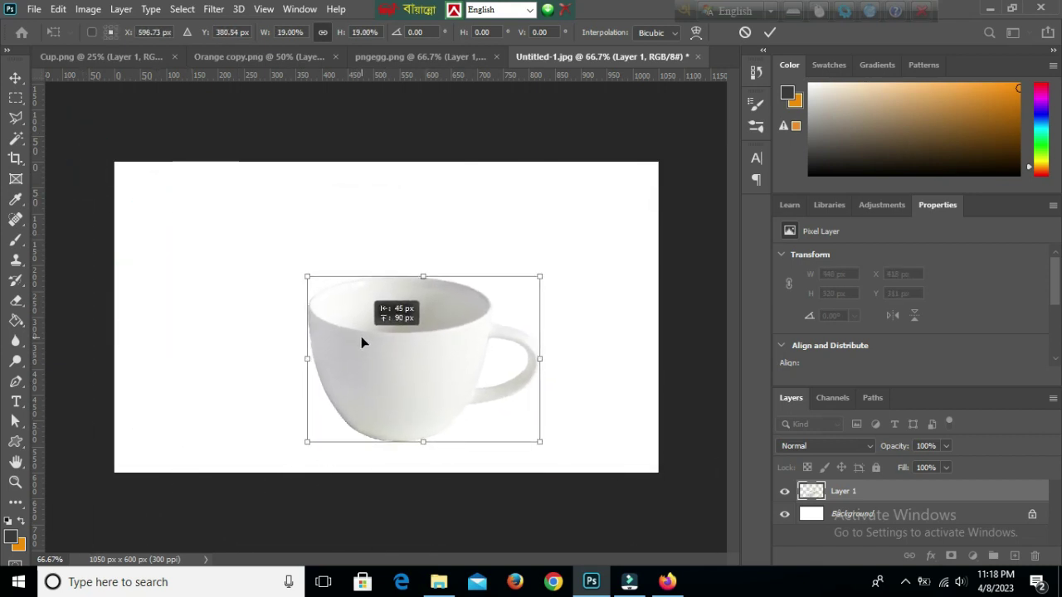
{"action": "left_click", "coordinate": [769, 33]}
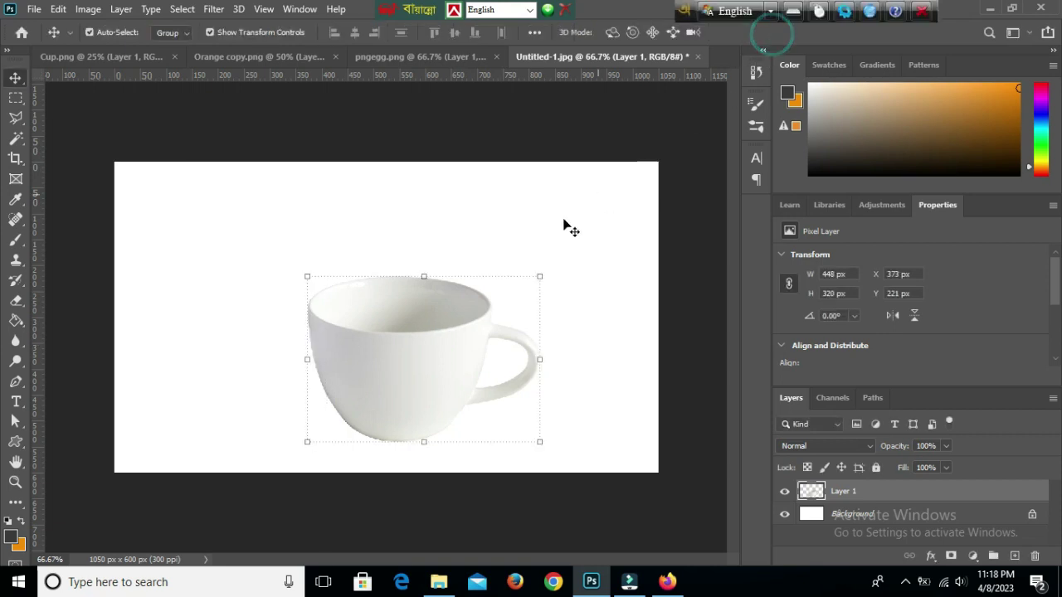
{"action": "left_click", "coordinate": [175, 59]}
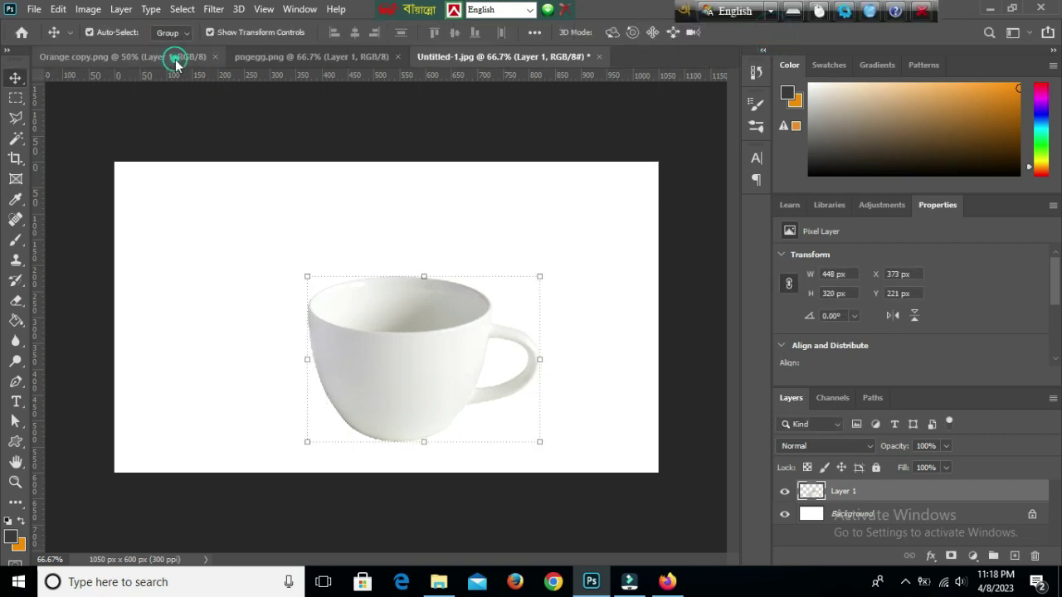
{"action": "left_click", "coordinate": [155, 58]}
Copy the orange into the canvas, scaled to about 510×503 px and centred over the cup
{"action": "mouse_move", "coordinate": [377, 247]}
{"action": "left_mouse_down"}
{"action": "mouse_move", "coordinate": [422, 310]}
{"action": "mouse_move", "coordinate": [343, 343]}
{"action": "left_mouse_up"}
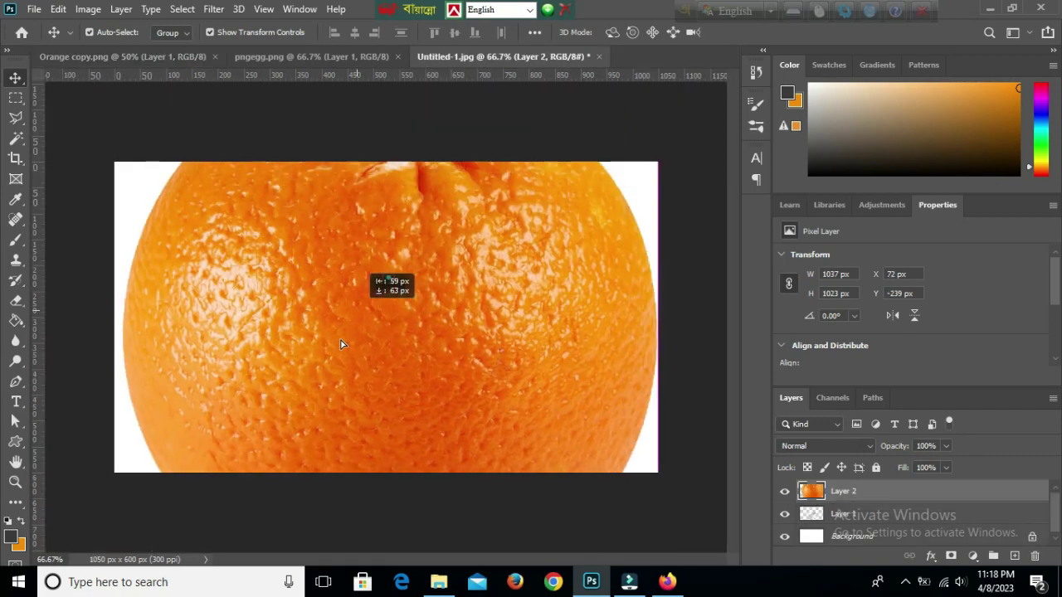
{"action": "key", "text": "ctrl+t"}
{"action": "left_click_drag", "start_coordinate": [101, 113], "coordinate": [371, 384]}
{"action": "left_click_drag", "start_coordinate": [503, 432], "coordinate": [406, 259]}
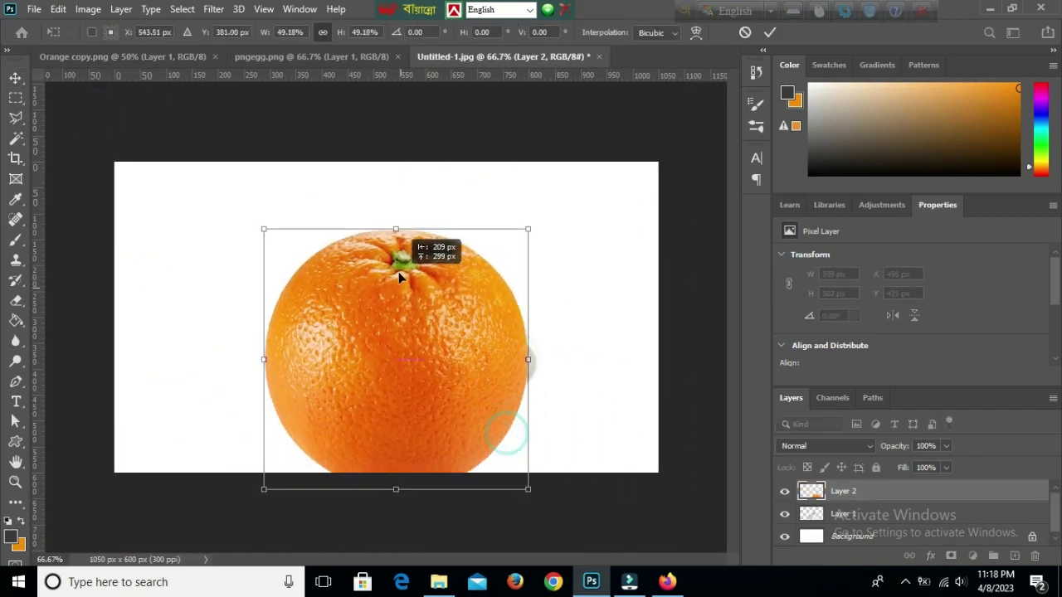
{"action": "key", "text": "Return"}
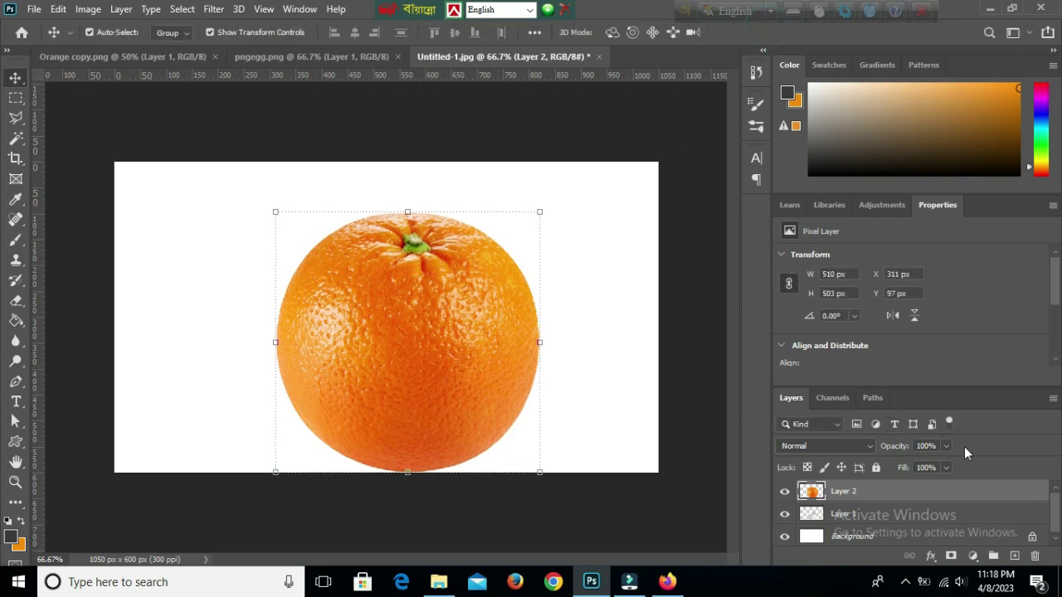
Lower the orange layer to 39% opacity and nudge it up over the cup
{"action": "left_click", "coordinate": [946, 446]}
{"action": "left_click_drag", "start_coordinate": [946, 466], "coordinate": [912, 463]}
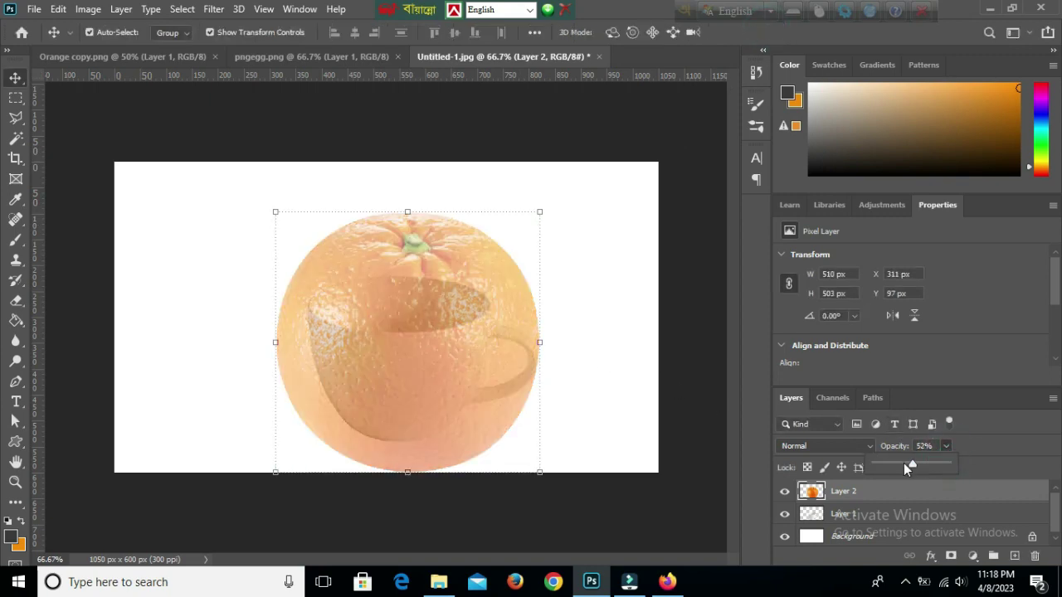
{"action": "left_click_drag", "start_coordinate": [903, 463], "coordinate": [900, 464]}
{"action": "left_click_drag", "start_coordinate": [381, 249], "coordinate": [382, 236]}
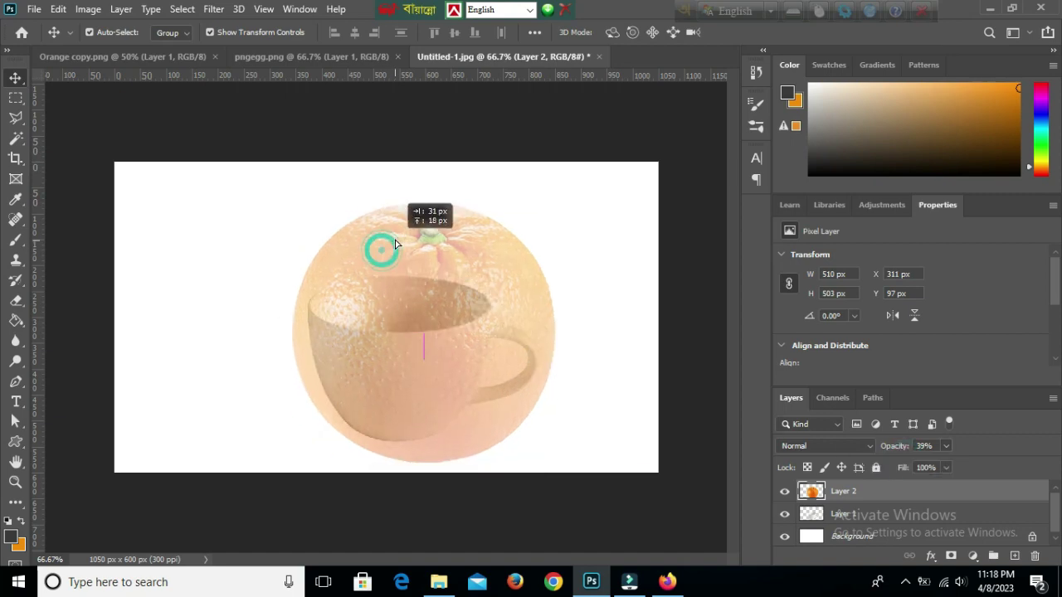
{"action": "key", "text": "ctrl+t"}
Warp the orange, pulling its top corners down to the rim and bottom edge up to the base
{"action": "right_click", "coordinate": [417, 254]}
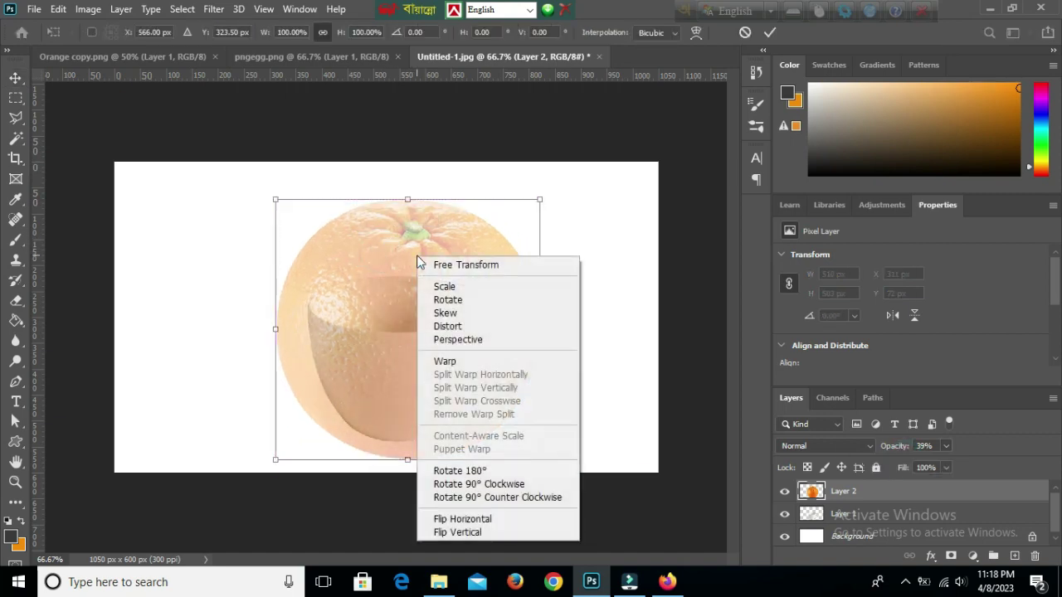
{"action": "left_click", "coordinate": [444, 362]}
{"action": "left_click_drag", "start_coordinate": [276, 201], "coordinate": [287, 246]}
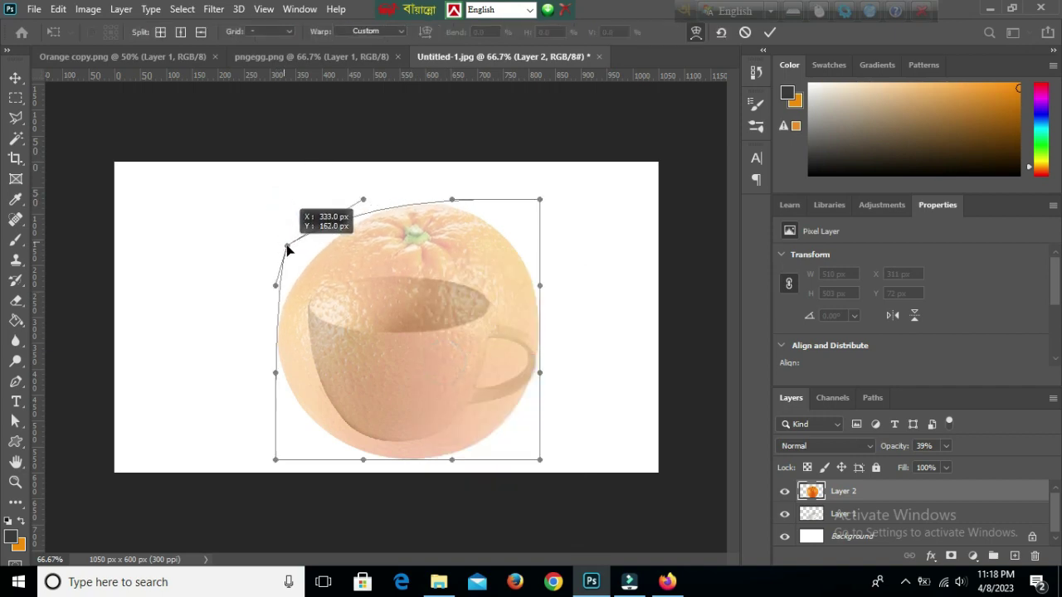
{"action": "left_click_drag", "start_coordinate": [540, 199], "coordinate": [526, 264]}
{"action": "left_click_drag", "start_coordinate": [540, 372], "coordinate": [555, 399]}
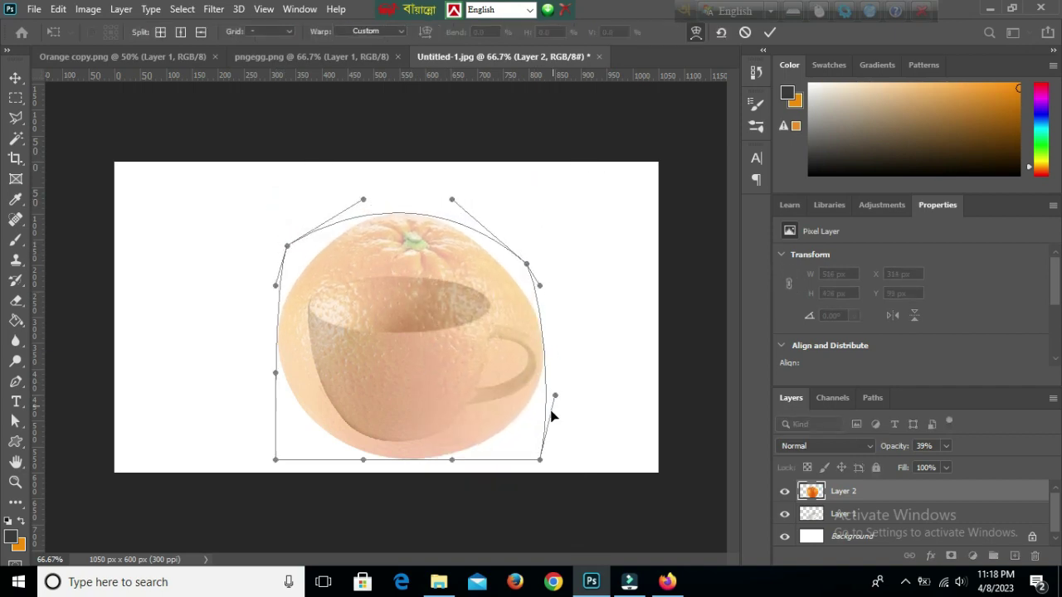
{"action": "left_click_drag", "start_coordinate": [364, 459], "coordinate": [365, 445]}
{"action": "left_click_drag", "start_coordinate": [452, 458], "coordinate": [447, 447]}
{"action": "left_click_drag", "start_coordinate": [539, 458], "coordinate": [537, 447]}
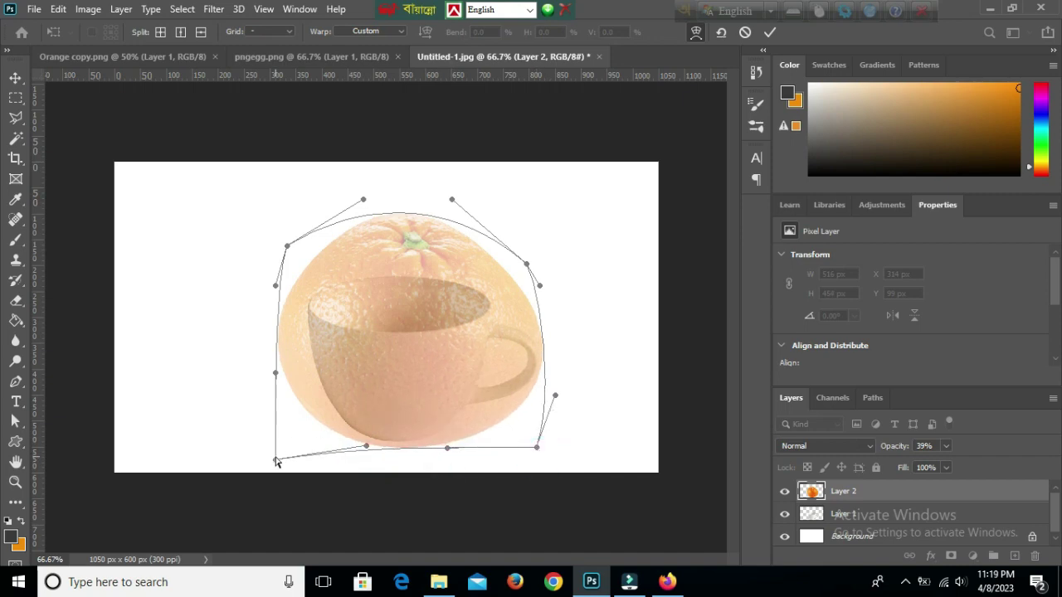
{"action": "left_click_drag", "start_coordinate": [274, 458], "coordinate": [296, 448]}
Refine the warped orange to the cup outline at 474×351 px and restore 100% opacity
{"action": "left_click_drag", "start_coordinate": [287, 245], "coordinate": [299, 268]}
{"action": "left_click_drag", "start_coordinate": [275, 372], "coordinate": [320, 374]}
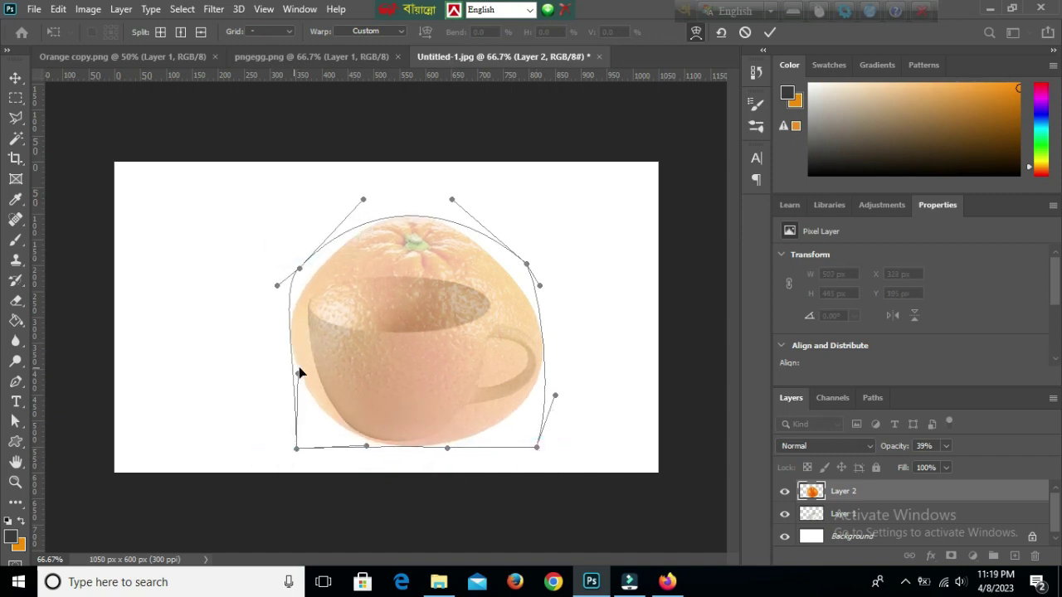
{"action": "left_click_drag", "start_coordinate": [297, 313], "coordinate": [298, 311]}
{"action": "mouse_move", "coordinate": [413, 215]}
{"action": "left_mouse_down"}
{"action": "mouse_move", "coordinate": [413, 246]}
{"action": "mouse_move", "coordinate": [391, 265]}
{"action": "left_mouse_up"}
{"action": "left_click_drag", "start_coordinate": [526, 266], "coordinate": [514, 303]}
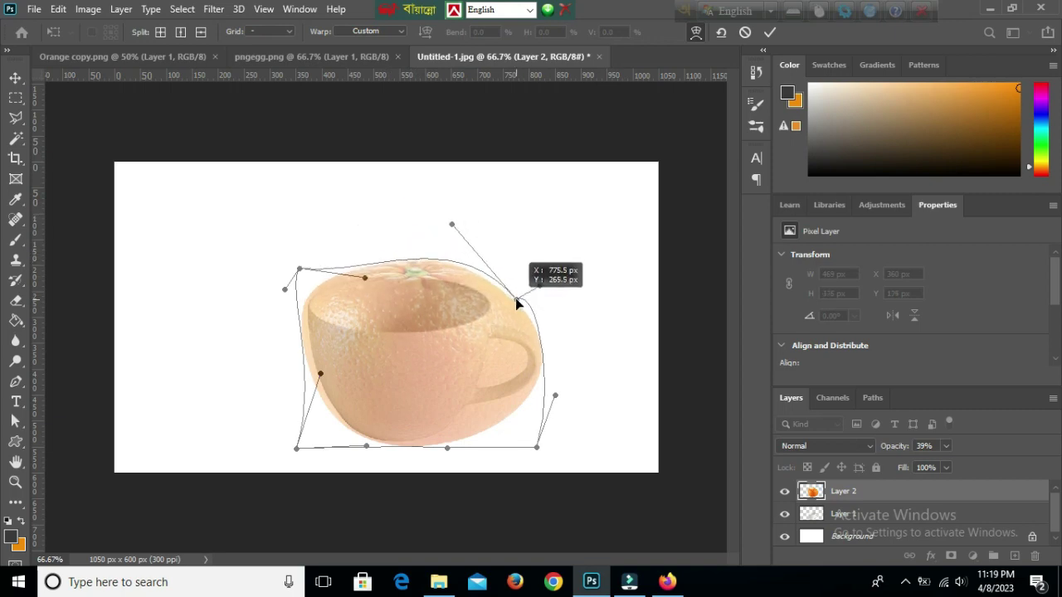
{"action": "left_click_drag", "start_coordinate": [544, 352], "coordinate": [547, 360]}
{"action": "left_click_drag", "start_coordinate": [539, 286], "coordinate": [540, 299]}
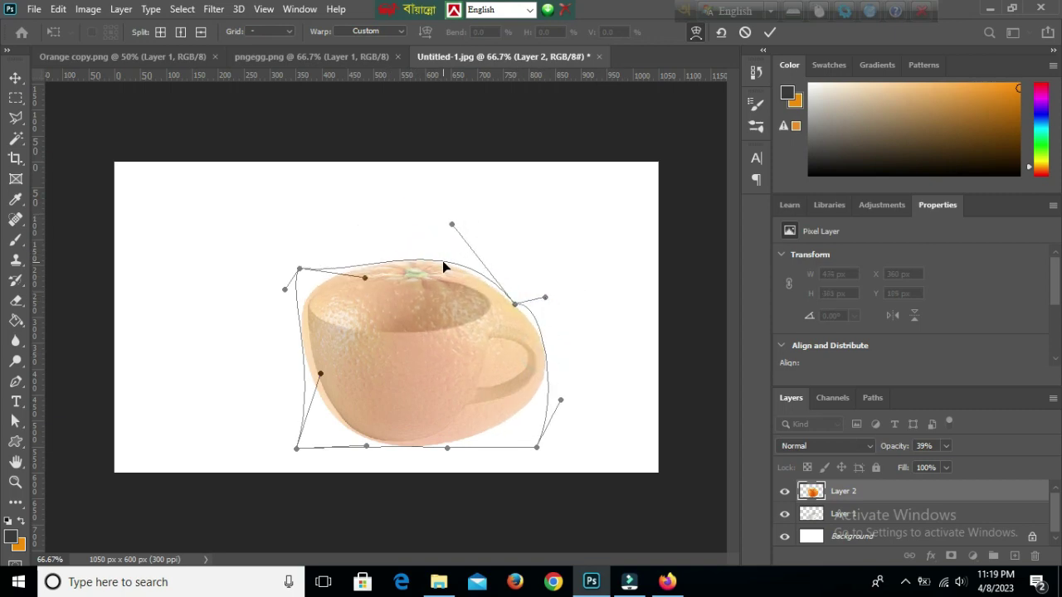
{"action": "left_click_drag", "start_coordinate": [440, 265], "coordinate": [437, 273]}
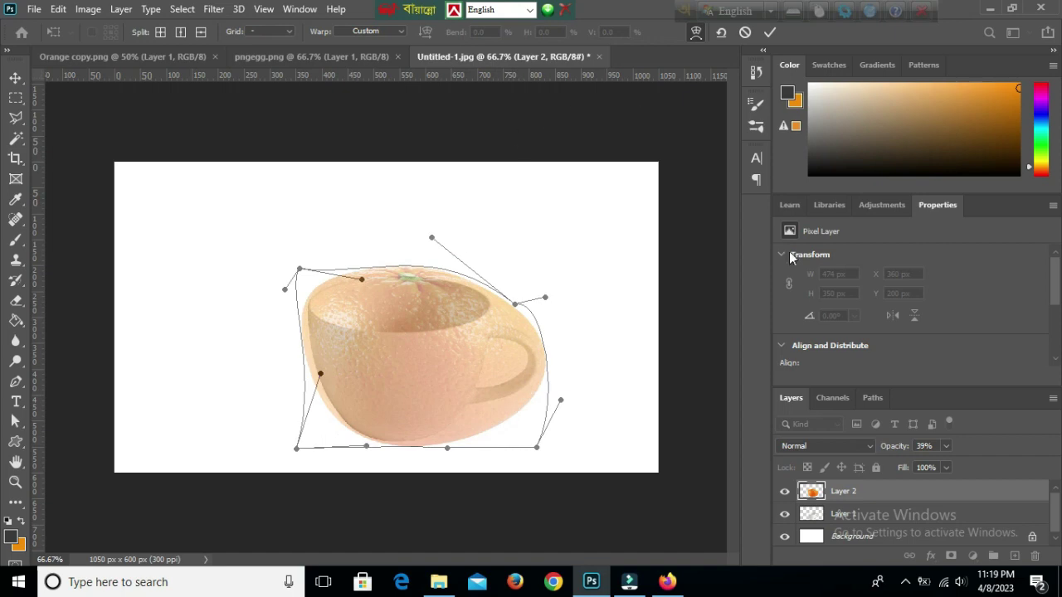
{"action": "left_click", "coordinate": [770, 31]}
{"action": "left_click", "coordinate": [946, 445]}
{"action": "left_click_drag", "start_coordinate": [948, 466], "coordinate": [989, 468]}
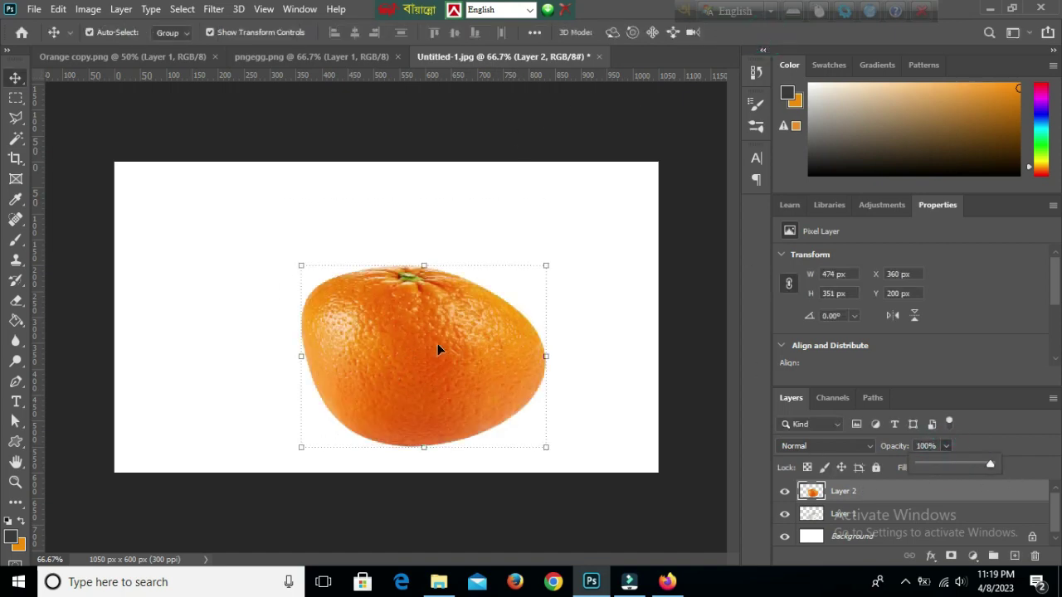
Clip the orange layer to the cup and set its blend mode to Linear Burn
{"action": "right_click", "coordinate": [850, 496]}
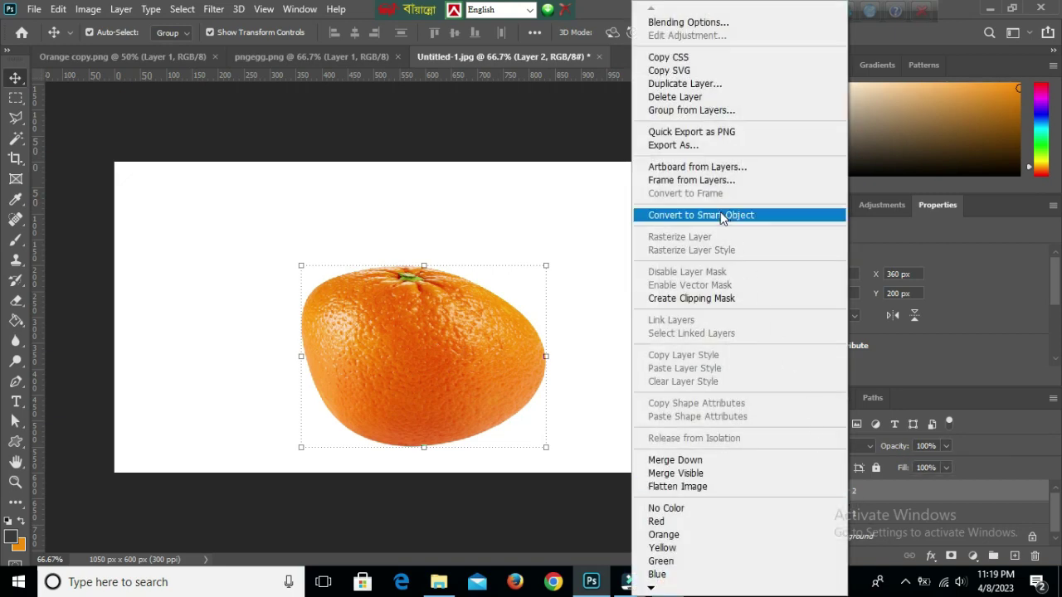
{"action": "left_click", "coordinate": [671, 300]}
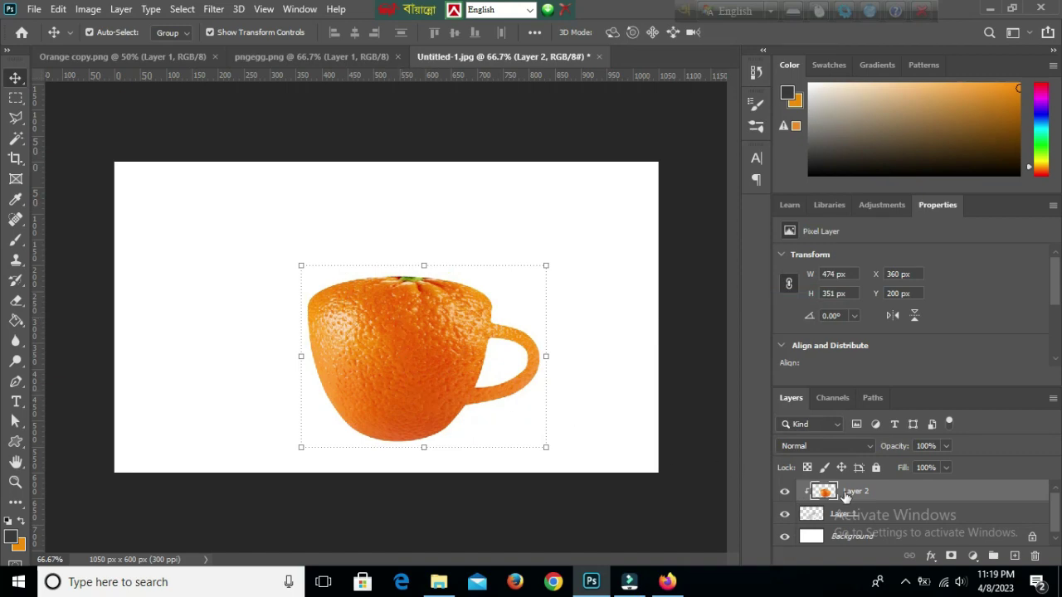
{"action": "left_click", "coordinate": [869, 447]}
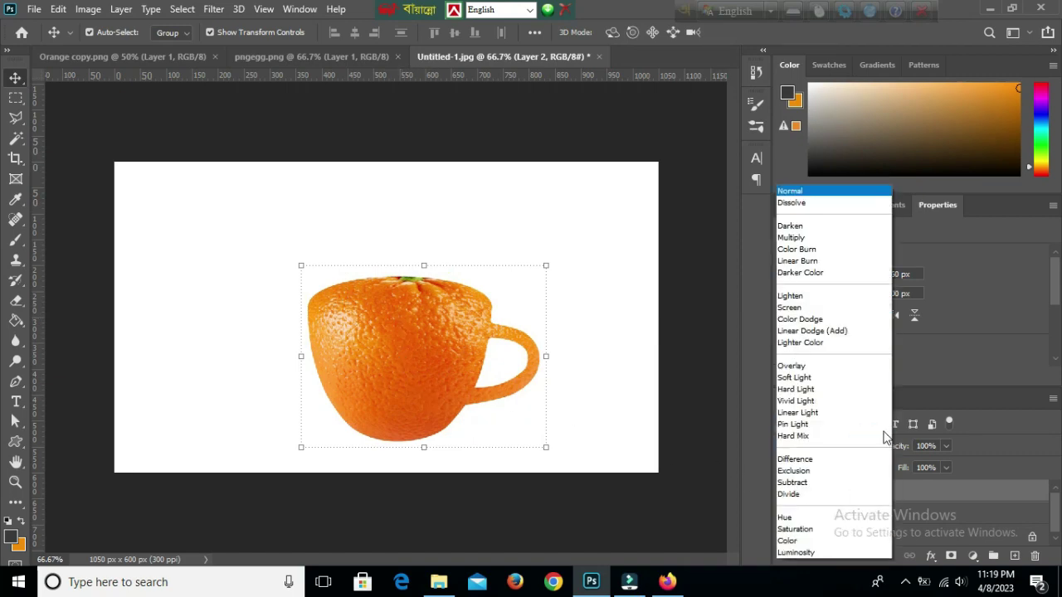
{"action": "left_click", "coordinate": [796, 261]}
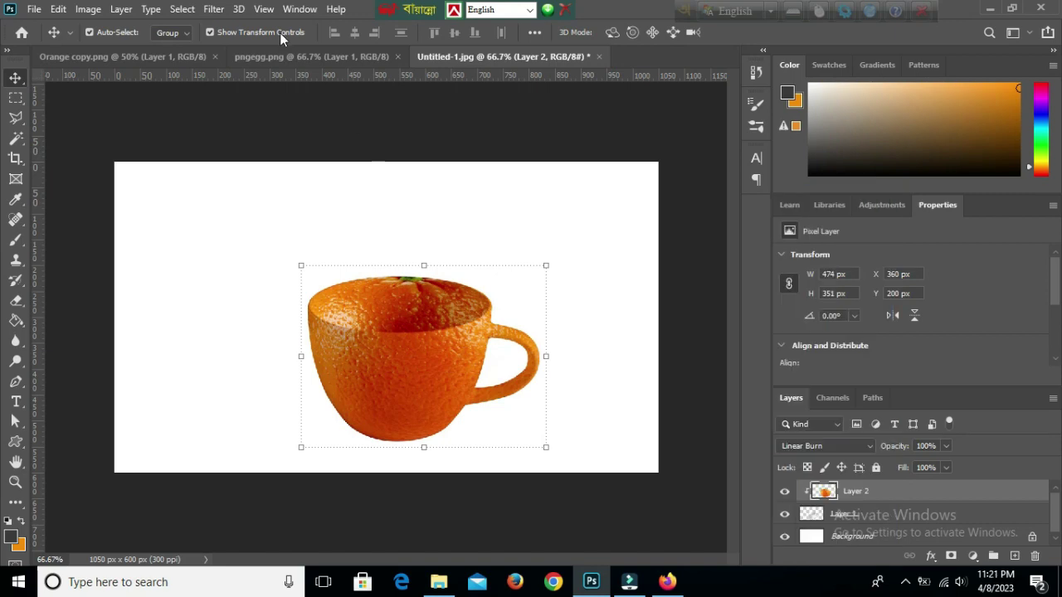
Copy the orange slice into the canvas as Layer 3, scaled to 354×354 px over the cup's top
{"action": "left_click", "coordinate": [296, 56]}
{"action": "mouse_move", "coordinate": [369, 193]}
{"action": "left_mouse_down"}
{"action": "mouse_move", "coordinate": [459, 38]}
{"action": "mouse_move", "coordinate": [465, 250]}
{"action": "left_mouse_up"}
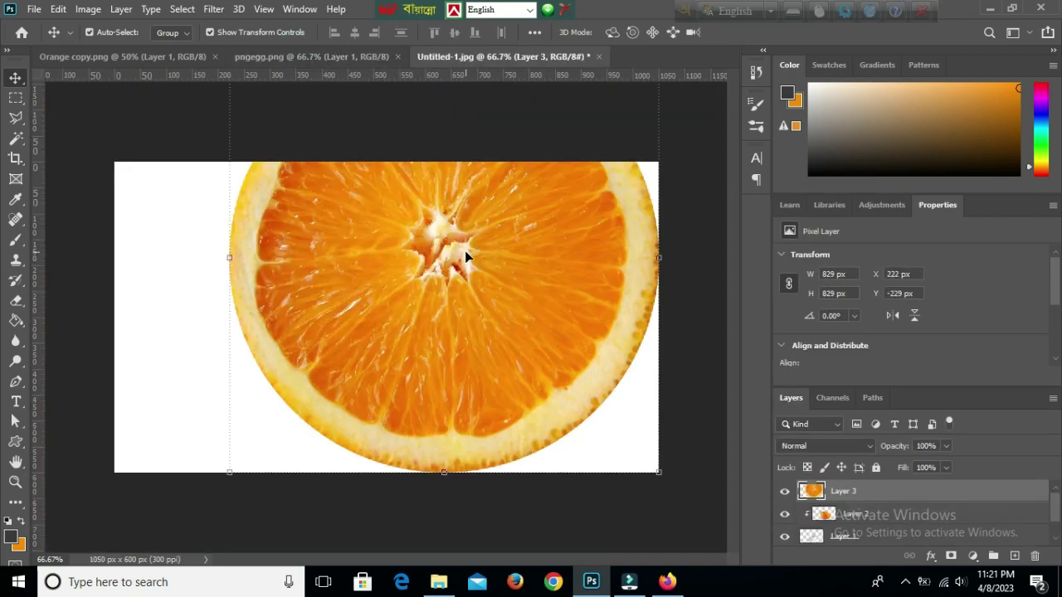
{"action": "mouse_move", "coordinate": [639, 100]}
{"action": "left_mouse_down"}
{"action": "mouse_move", "coordinate": [486, 268]}
{"action": "mouse_move", "coordinate": [379, 326]}
{"action": "mouse_move", "coordinate": [367, 360]}
{"action": "mouse_move", "coordinate": [379, 362]}
{"action": "left_mouse_up"}
{"action": "mouse_move", "coordinate": [310, 437]}
{"action": "left_mouse_down"}
{"action": "mouse_move", "coordinate": [410, 278]}
{"action": "mouse_move", "coordinate": [416, 293]}
{"action": "left_mouse_up"}
{"action": "left_click_drag", "start_coordinate": [484, 318], "coordinate": [496, 319]}
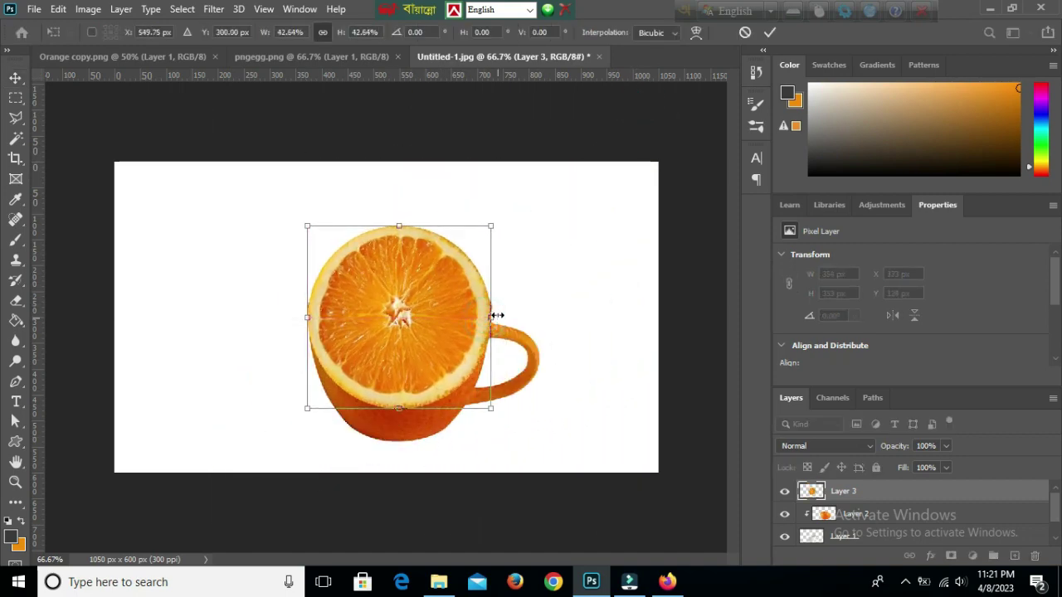
{"action": "key", "text": "Return"}
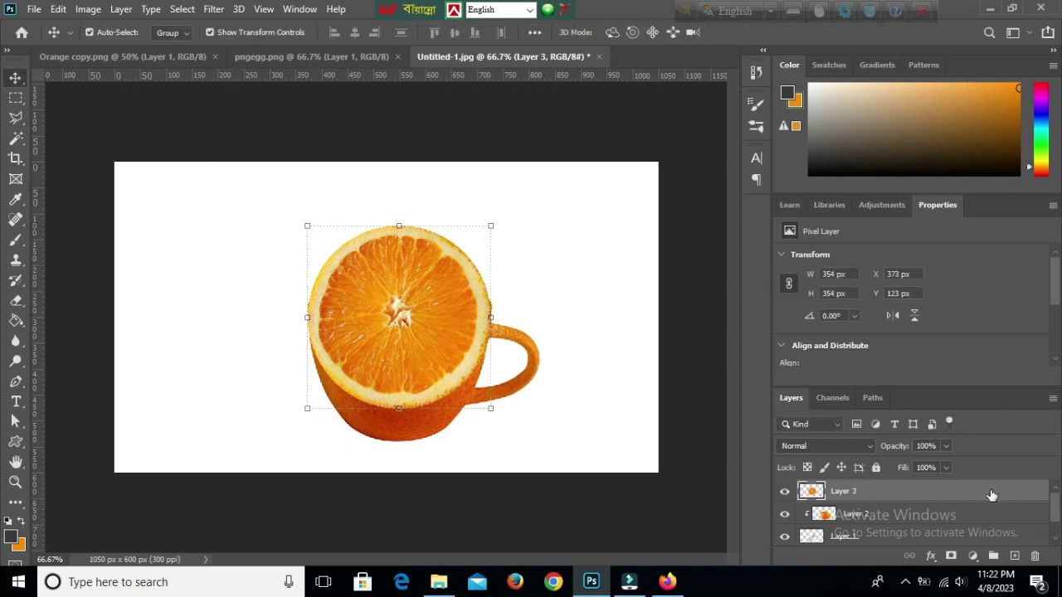
{"action": "right_click", "coordinate": [862, 487]}
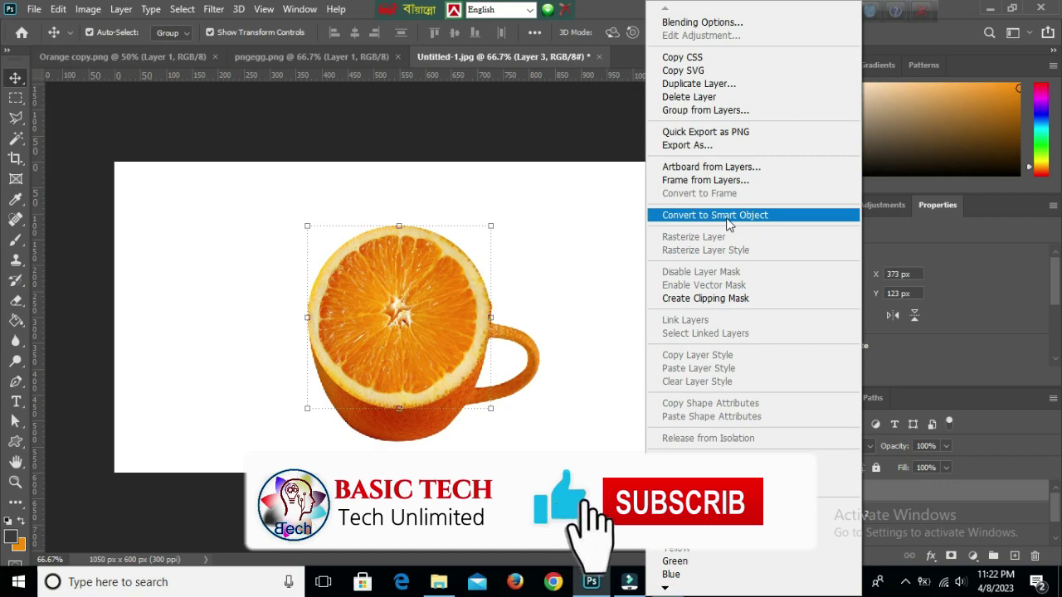
Make the slice a Smart Object at 71% opacity and distort it flat in perspective over the rim
{"action": "left_click", "coordinate": [728, 217]}
{"action": "left_click", "coordinate": [946, 446]}
{"action": "left_click_drag", "start_coordinate": [954, 463], "coordinate": [926, 462]}
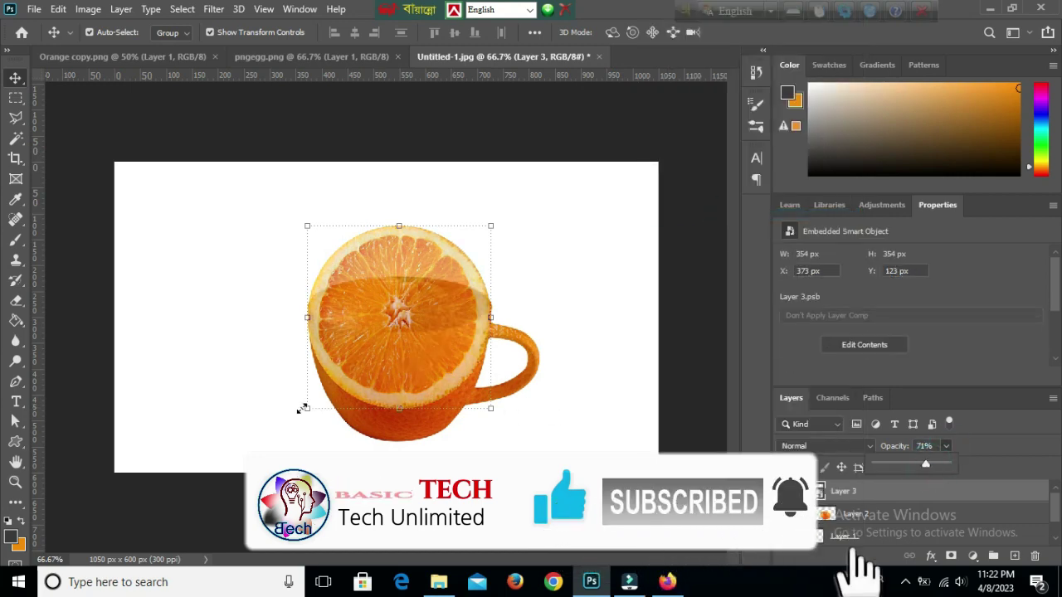
{"action": "left_click_drag", "start_coordinate": [303, 408], "coordinate": [304, 359]}
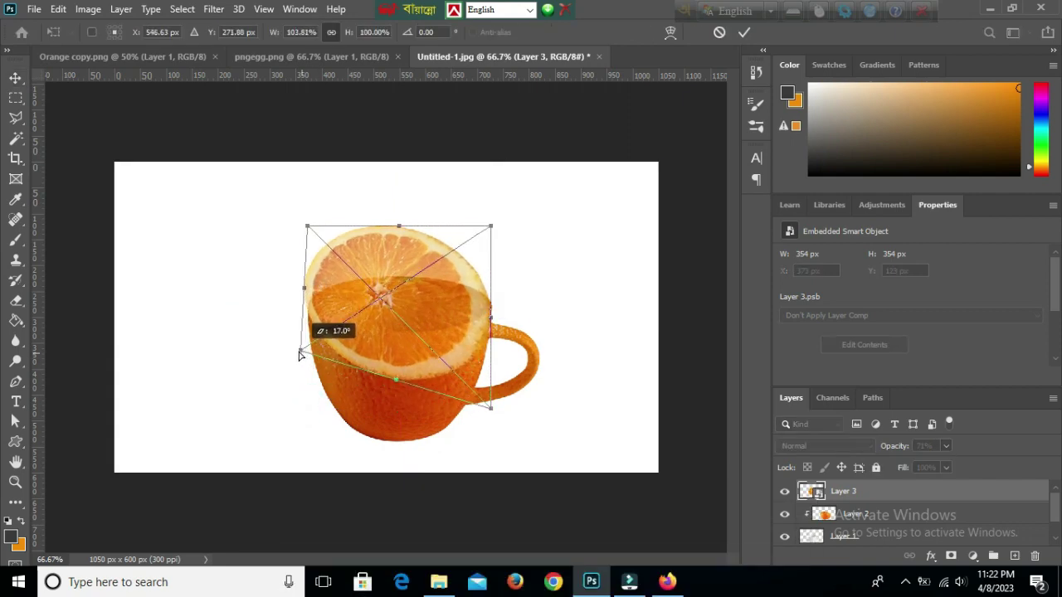
{"action": "left_click_drag", "start_coordinate": [491, 408], "coordinate": [498, 356]}
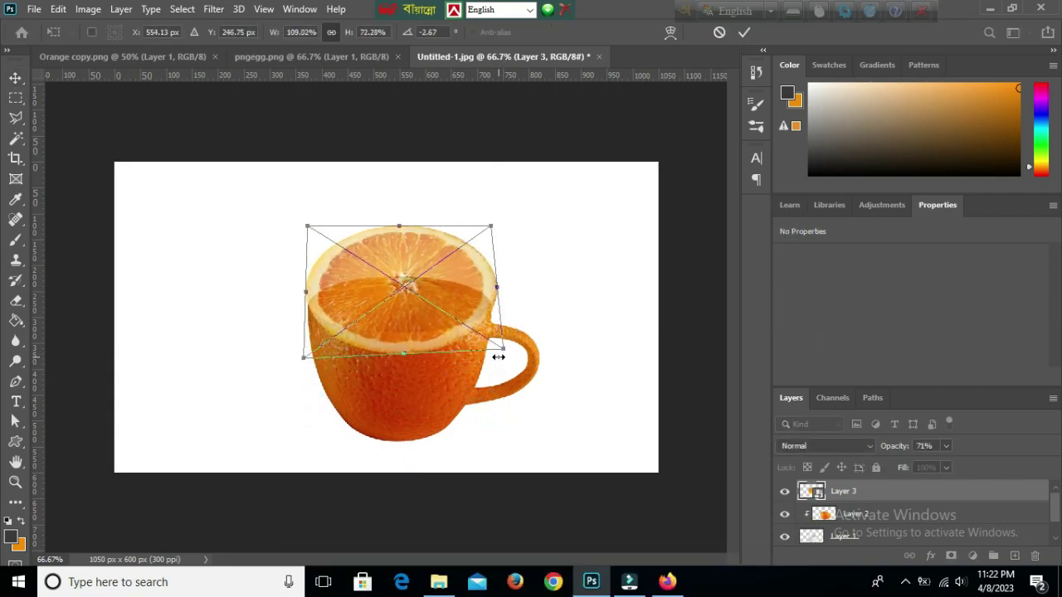
{"action": "left_click_drag", "start_coordinate": [491, 226], "coordinate": [486, 265]}
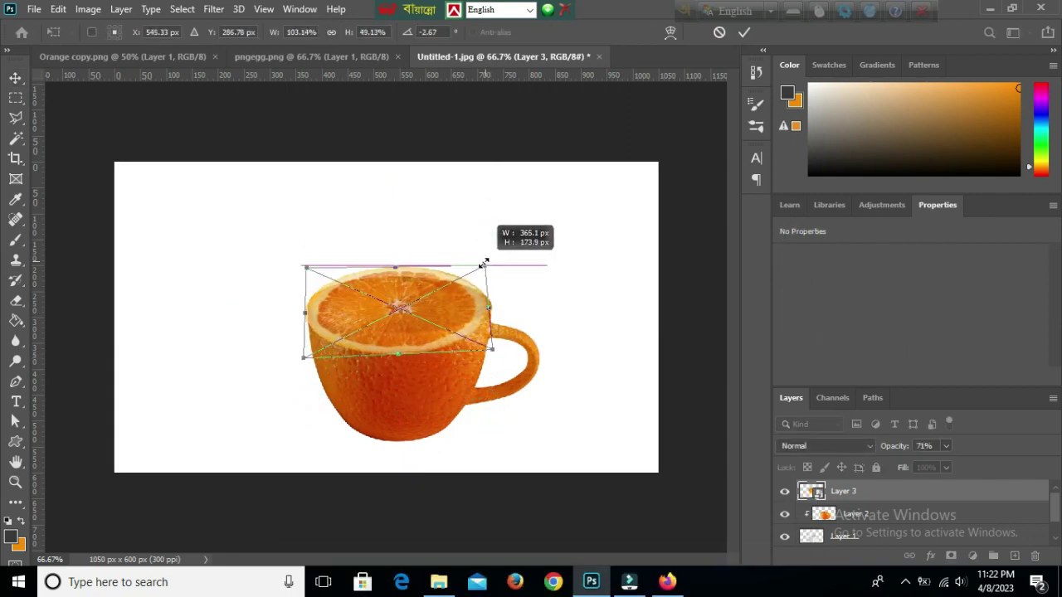
{"action": "left_click_drag", "start_coordinate": [405, 275], "coordinate": [405, 283]}
{"action": "left_click_drag", "start_coordinate": [392, 358], "coordinate": [486, 324]}
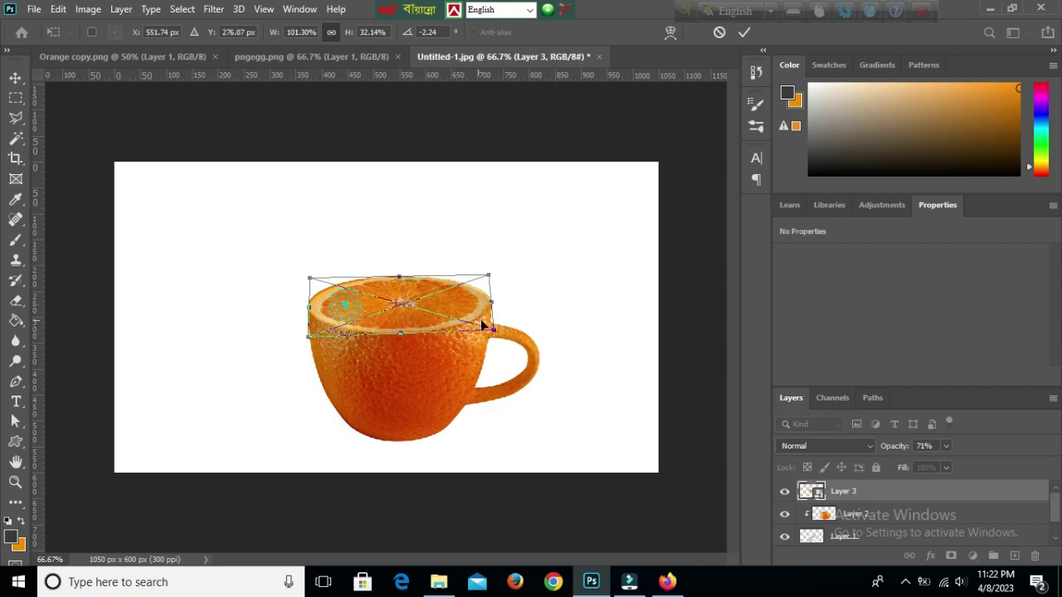
Fine-tune the slice's corners to the rim, apply the distortion and restore 100% opacity
{"action": "left_click_drag", "start_coordinate": [487, 272], "coordinate": [486, 276]}
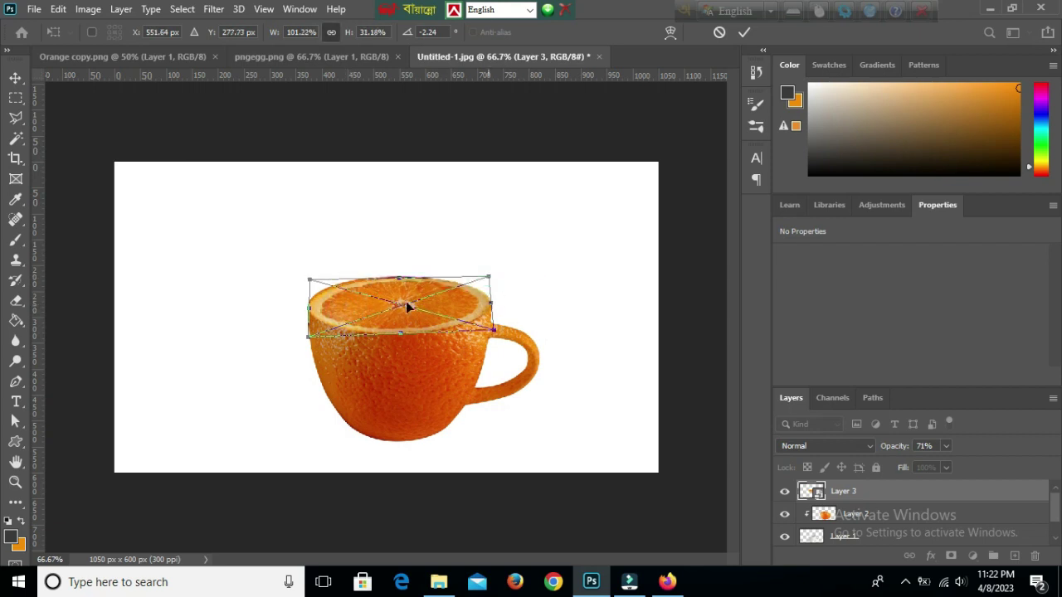
{"action": "left_click_drag", "start_coordinate": [303, 274], "coordinate": [302, 271]}
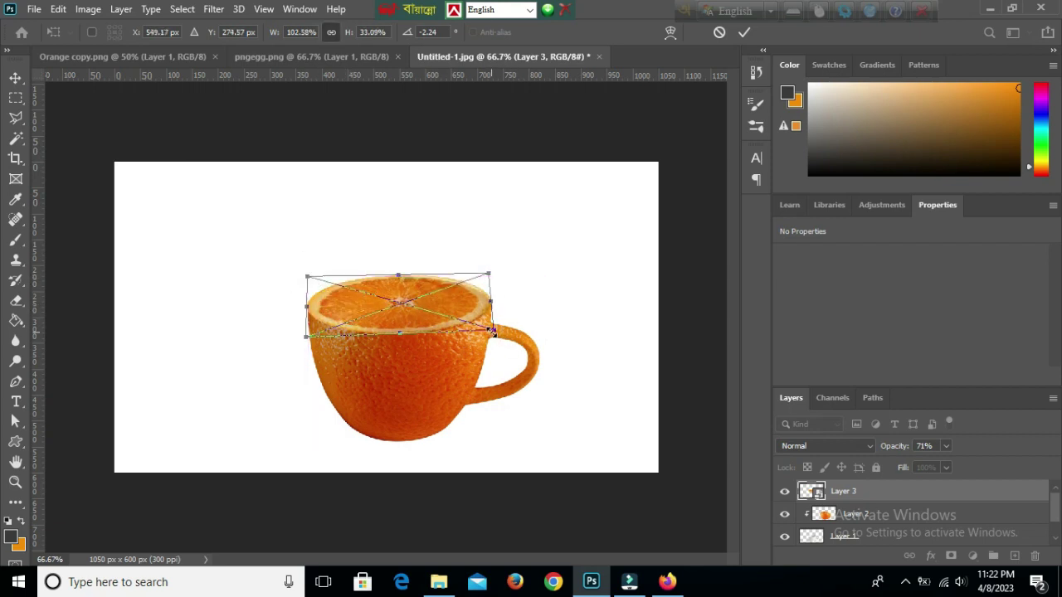
{"action": "left_click_drag", "start_coordinate": [492, 332], "coordinate": [495, 331]}
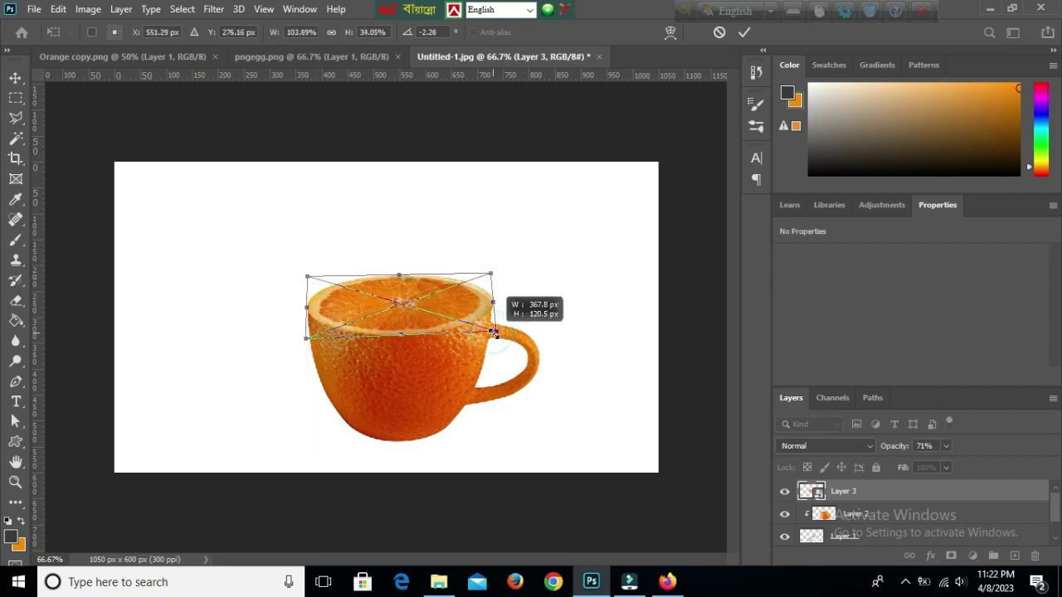
{"action": "left_click", "coordinate": [743, 33]}
{"action": "left_click_drag", "start_coordinate": [948, 468], "coordinate": [972, 469]}
Shrink the slice slightly to about 362×119 px so it fits the rim
{"action": "left_click", "coordinate": [571, 301]}
{"action": "left_click", "coordinate": [434, 308]}
{"action": "key", "text": "ctrl+t"}
{"action": "left_click_drag", "start_coordinate": [496, 271], "coordinate": [488, 275]}
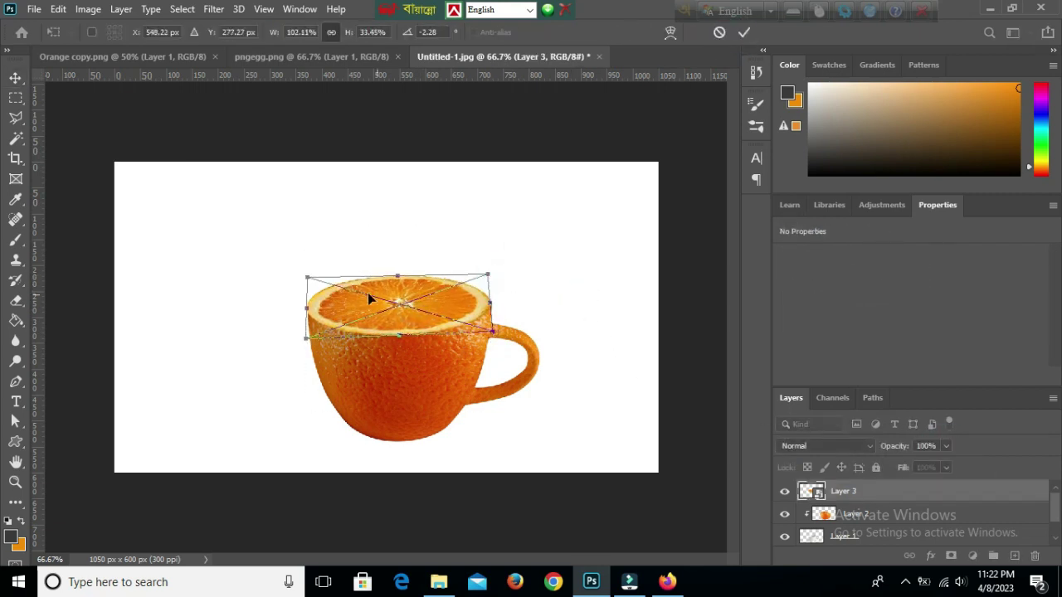
{"action": "key", "text": "Return"}
{"action": "scroll", "coordinate": [307, 273], "scroll_direction": "up", "scroll_amount": 3}
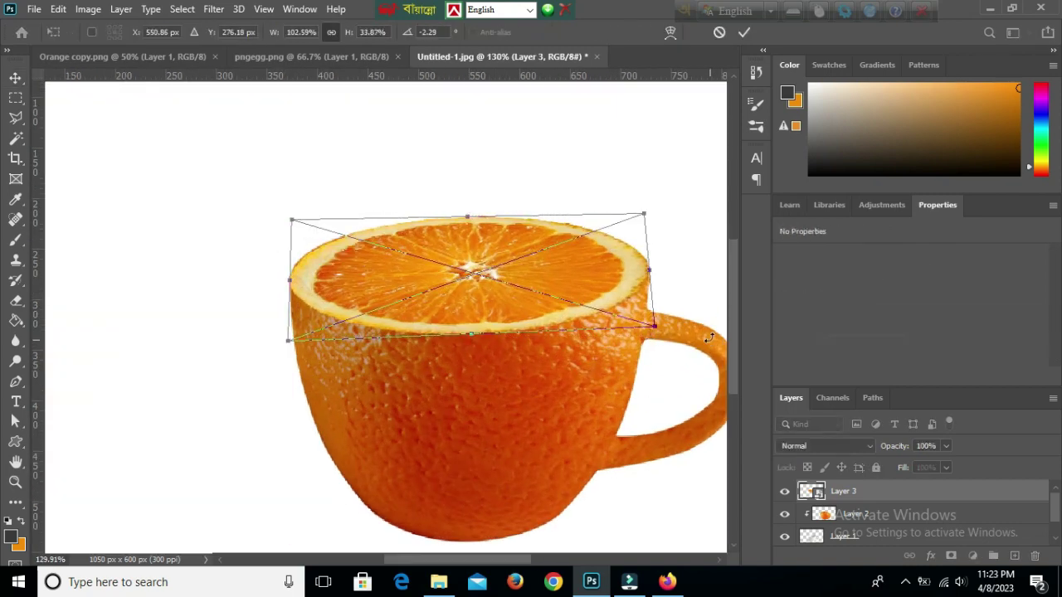
{"action": "left_click", "coordinate": [589, 157]}
{"action": "scroll", "coordinate": [531, 274], "scroll_direction": "down", "scroll_amount": 3}
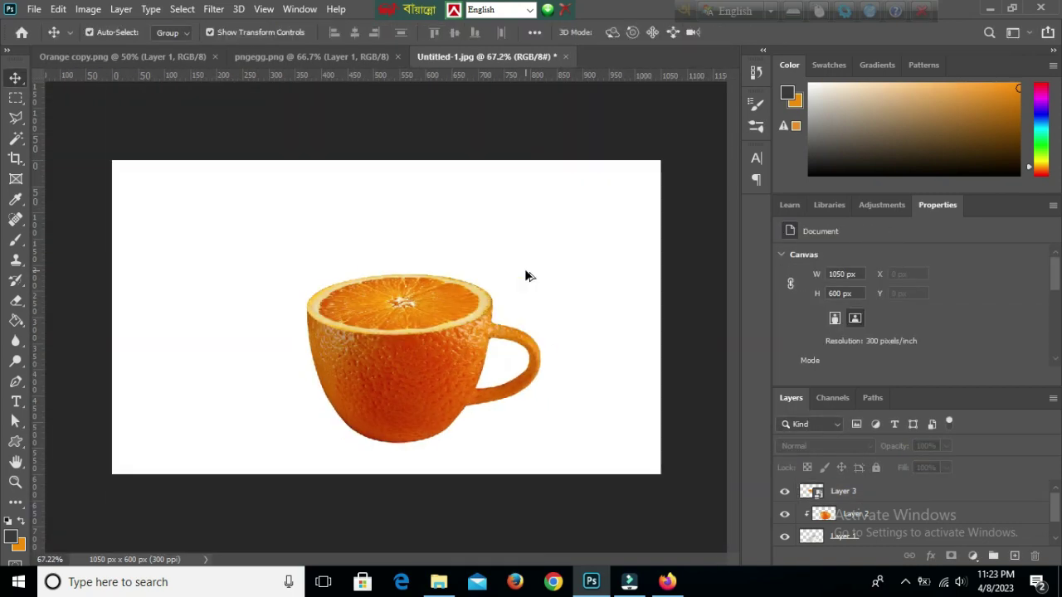
Merge Layers 1–3 into one 449×324 px cup layer and nudge it slightly right and down
{"action": "scroll", "coordinate": [801, 531], "scroll_direction": "down", "scroll_amount": 1}
{"action": "left_click", "coordinate": [847, 514]}
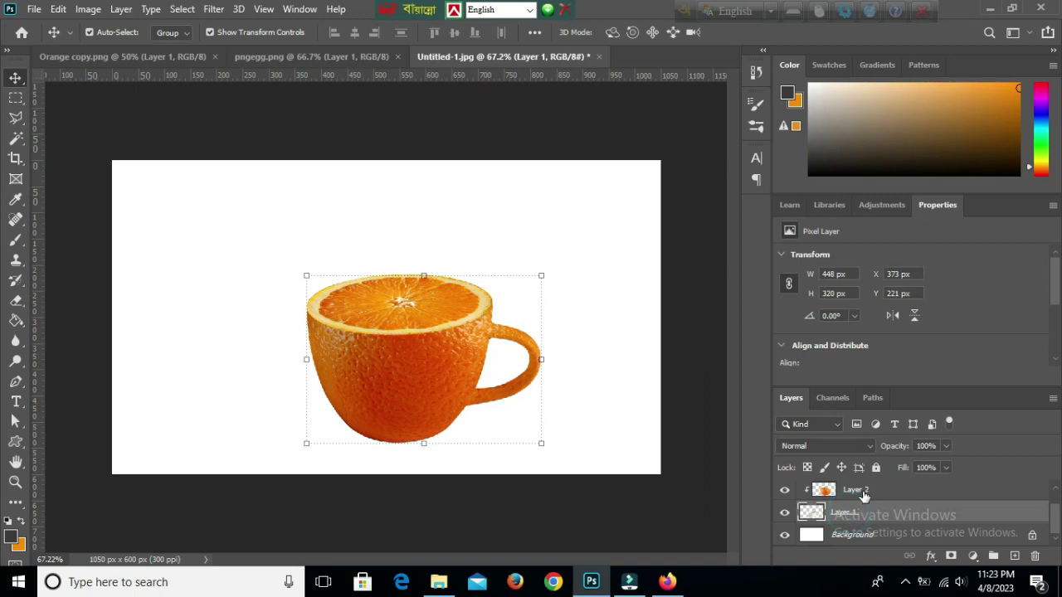
{"action": "left_click", "coordinate": [862, 491], "text": "shift"}
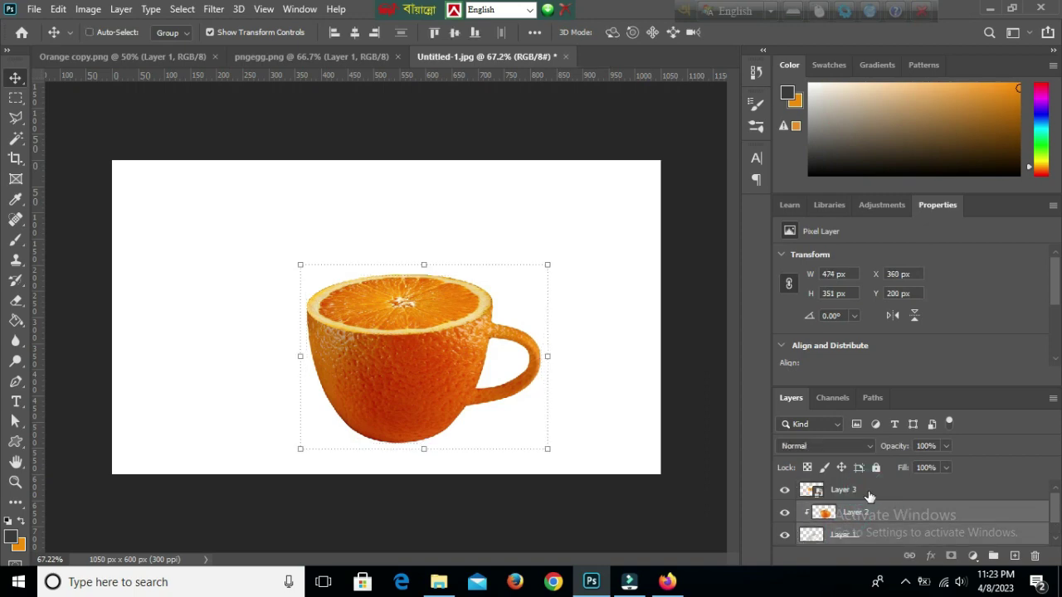
{"action": "left_click", "coordinate": [871, 495]}
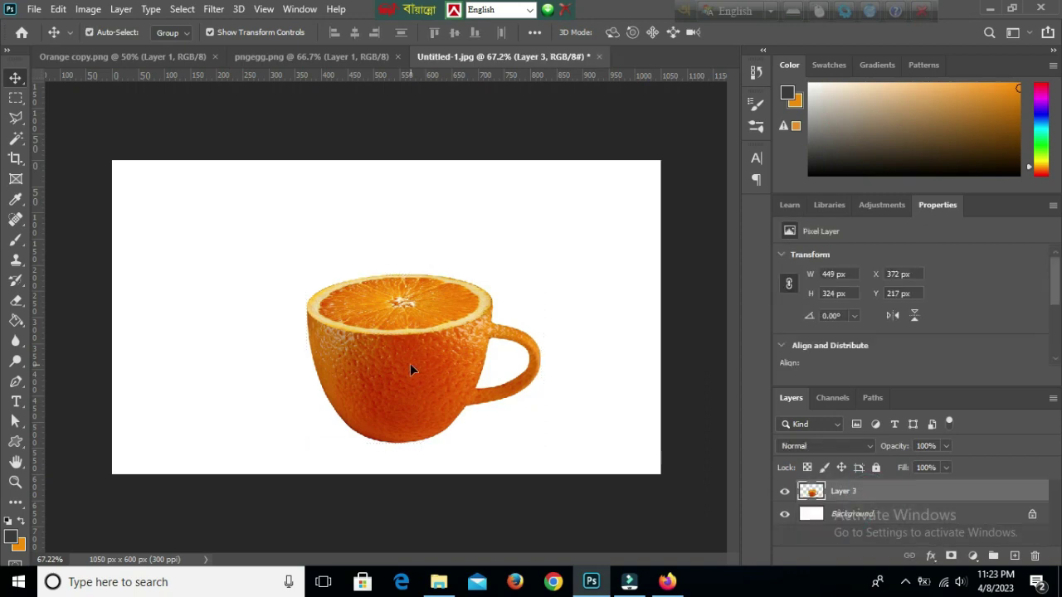
{"action": "left_click_drag", "start_coordinate": [409, 365], "coordinate": [422, 371]}
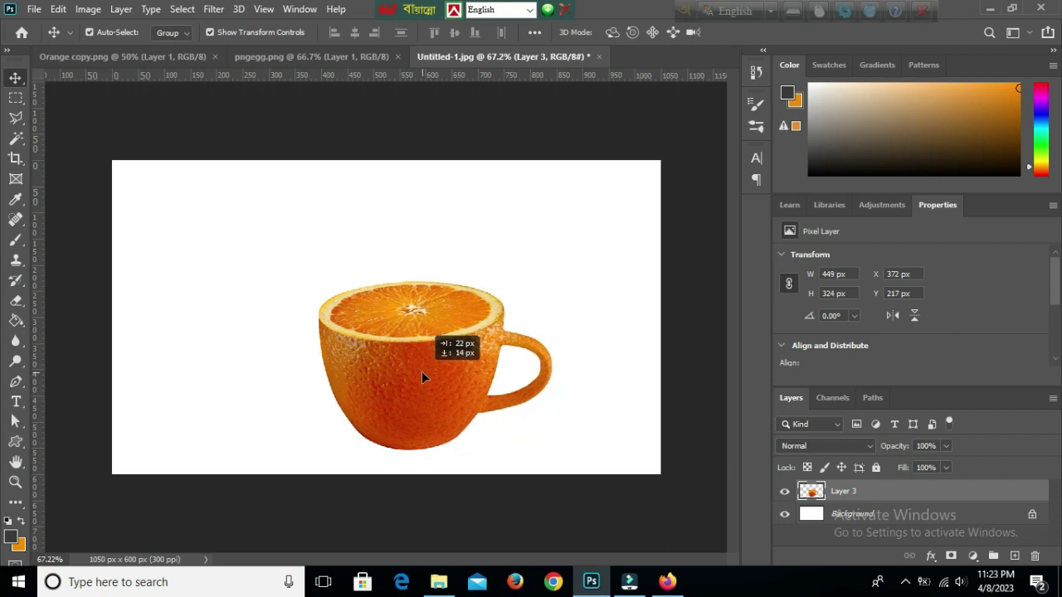
{"action": "left_click_drag", "start_coordinate": [421, 371], "coordinate": [423, 362]}
{"action": "left_click", "coordinate": [996, 539]}
On a new Layer 4, set a Soft Round 25 px brush with orange sampled from the cup
{"action": "left_click", "coordinate": [1015, 556]}
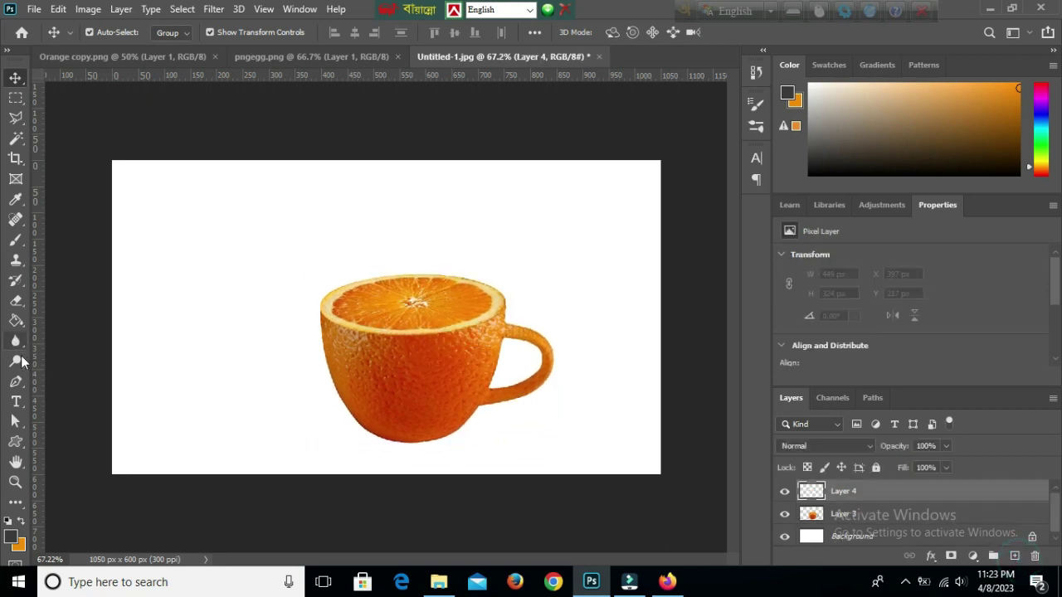
{"action": "left_click", "coordinate": [15, 239]}
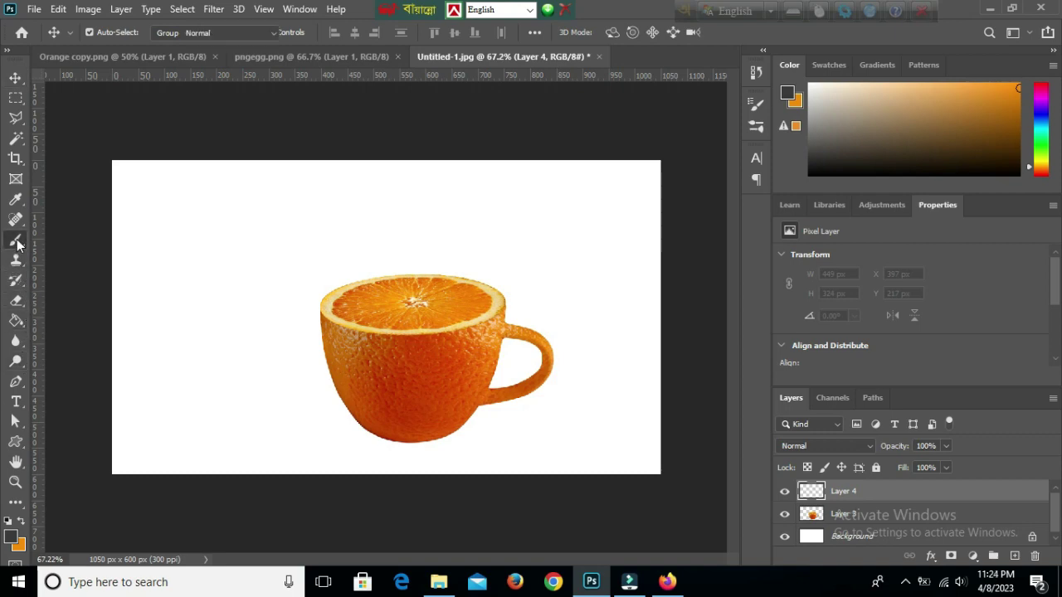
{"action": "right_click", "coordinate": [224, 224]}
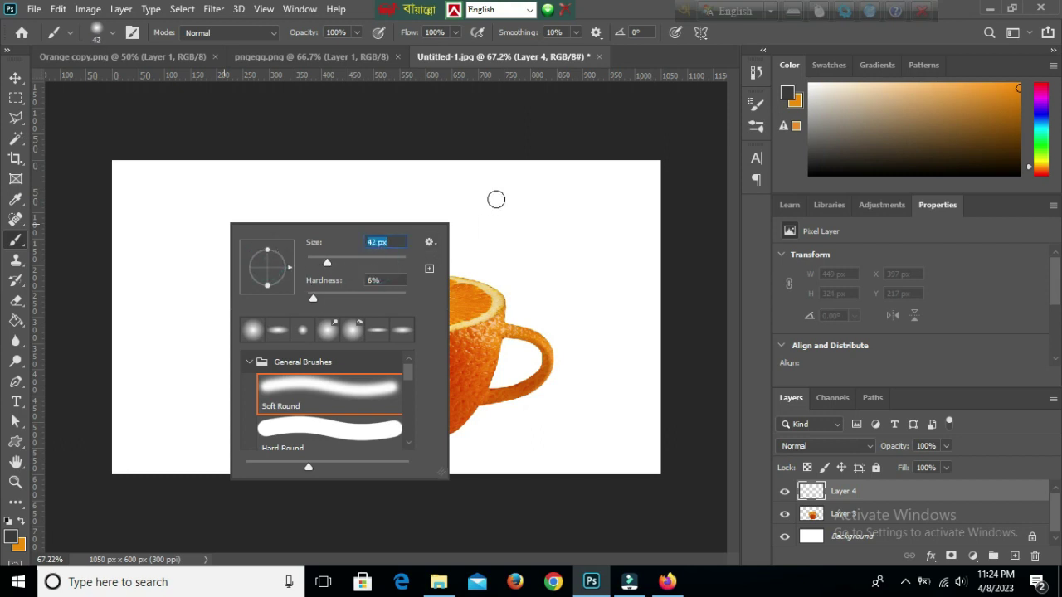
{"action": "left_click_drag", "start_coordinate": [326, 263], "coordinate": [322, 263]}
{"action": "left_click", "coordinate": [363, 123]}
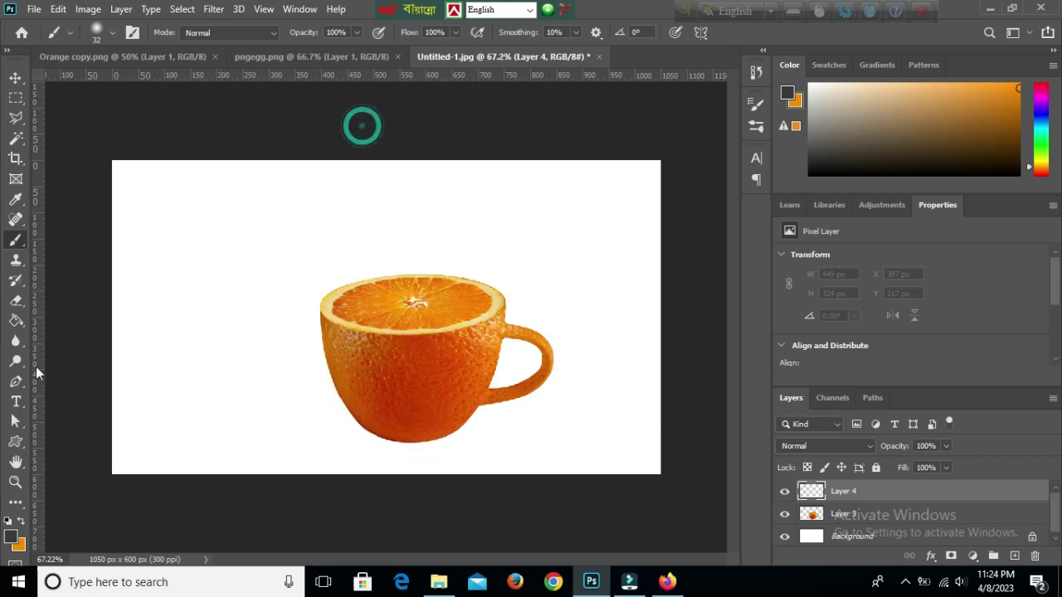
{"action": "left_click", "coordinate": [10, 538]}
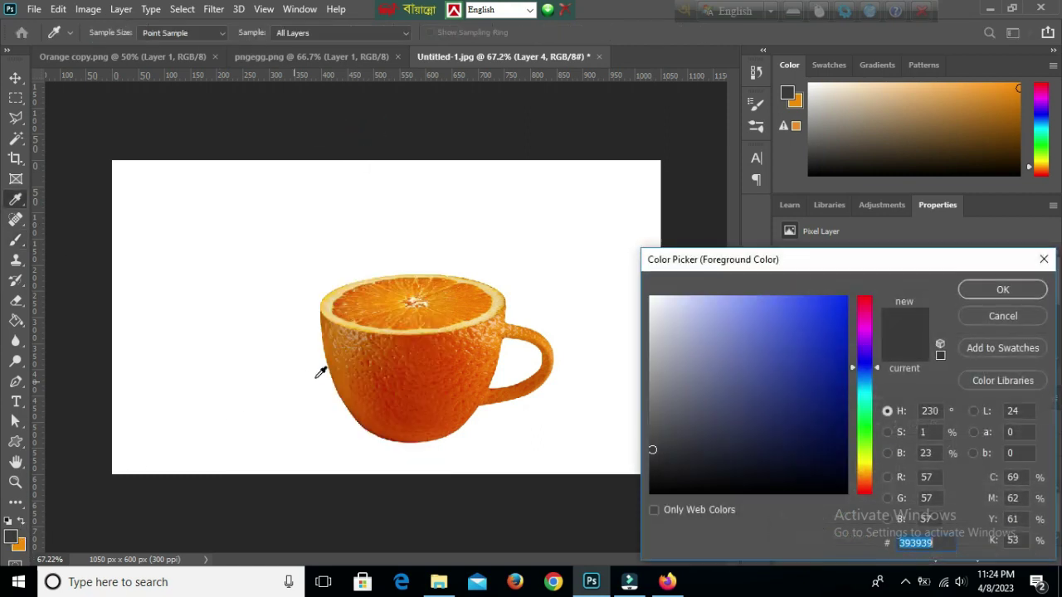
{"action": "left_click", "coordinate": [434, 306]}
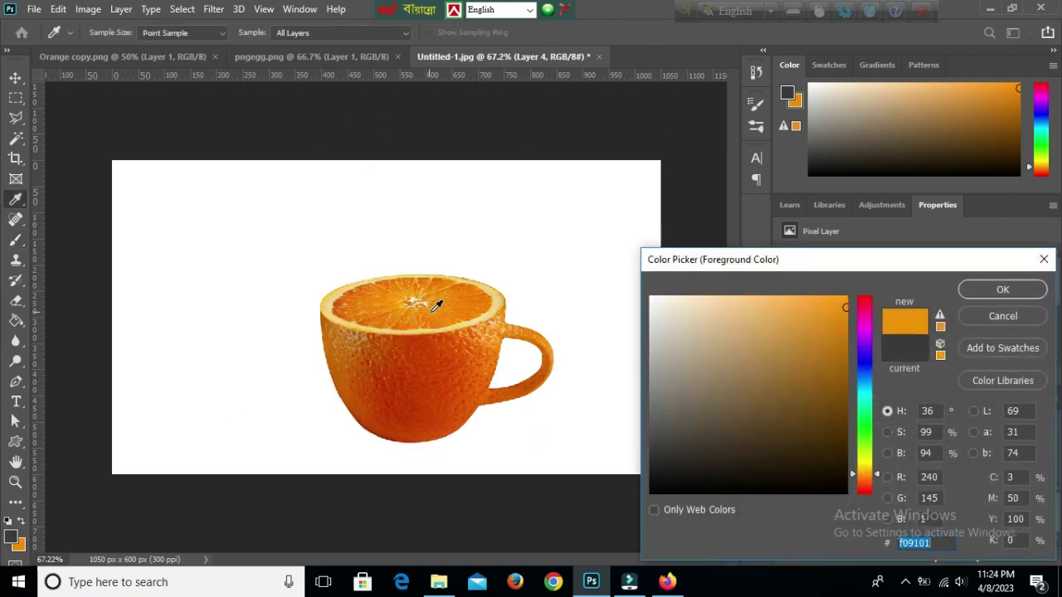
{"action": "left_click", "coordinate": [995, 289]}
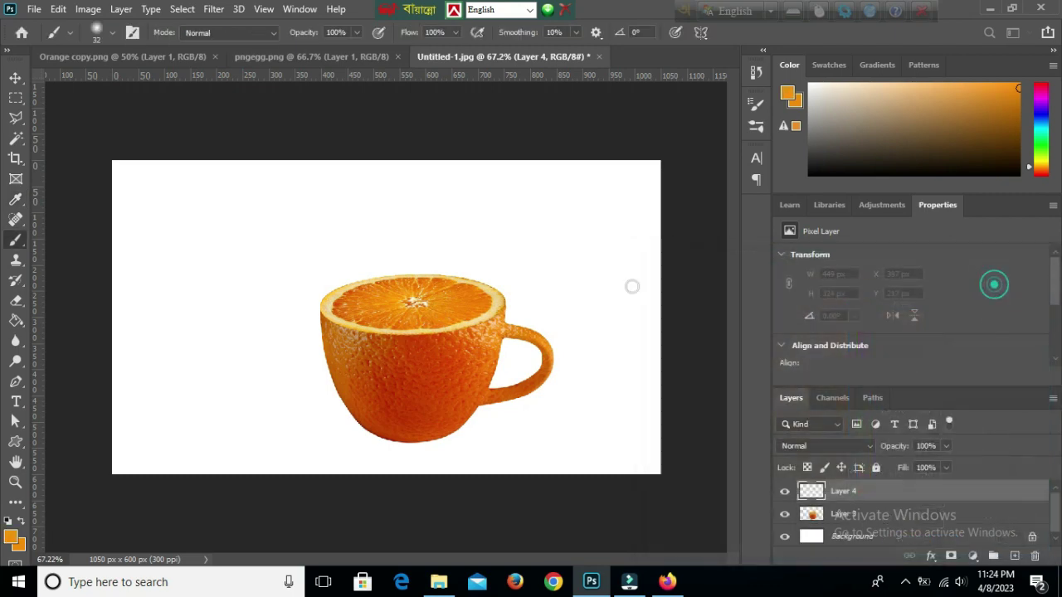
{"action": "right_click", "coordinate": [411, 302]}
{"action": "left_click_drag", "start_coordinate": [507, 347], "coordinate": [506, 347]}
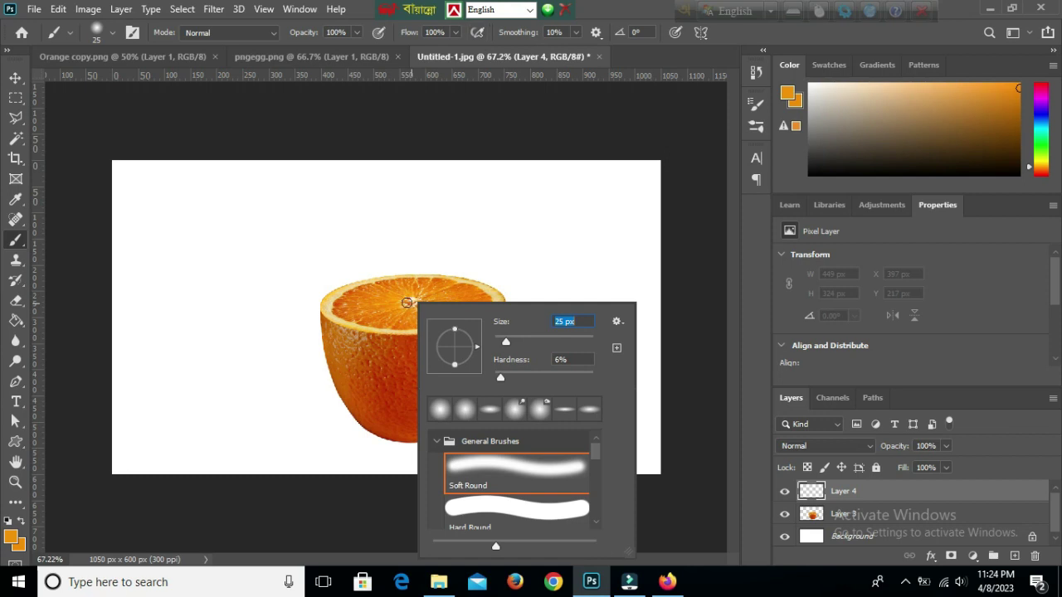
{"action": "left_click", "coordinate": [410, 302]}
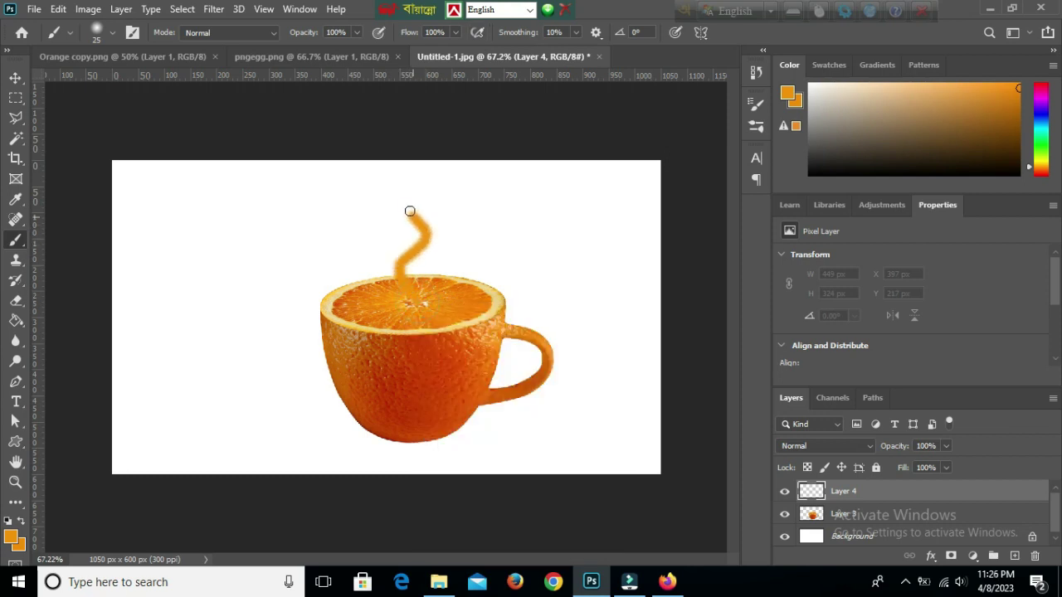
Paint a wavy steam stroke on Layer 4 and a second intertwining stroke on Layer 5
{"action": "left_click_drag", "start_coordinate": [406, 200], "coordinate": [406, 199]}
{"action": "left_click", "coordinate": [1012, 555]}
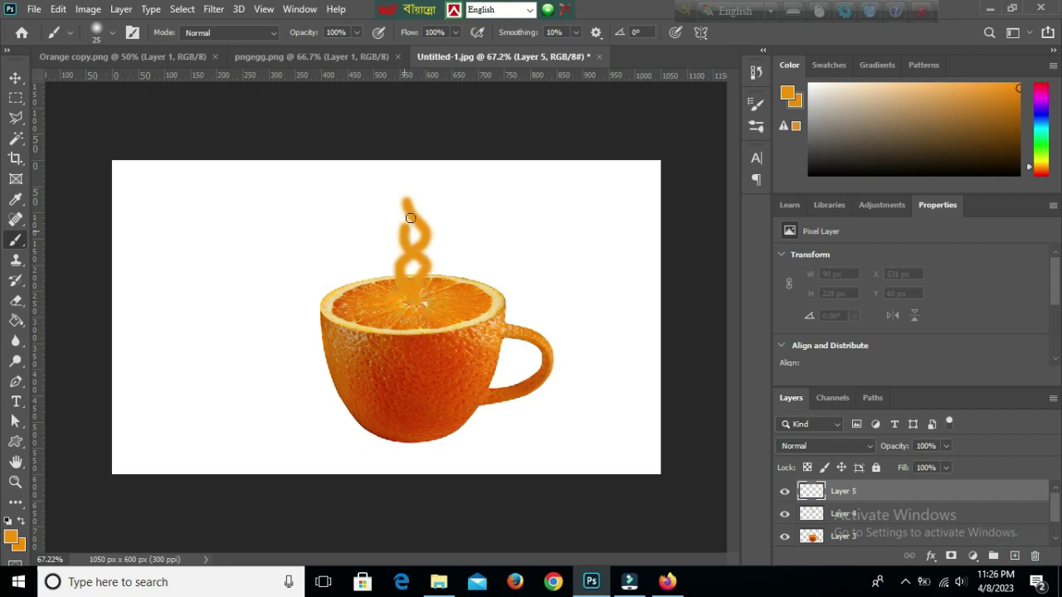
{"action": "left_click_drag", "start_coordinate": [407, 224], "coordinate": [430, 170]}
{"action": "key", "text": "v"}
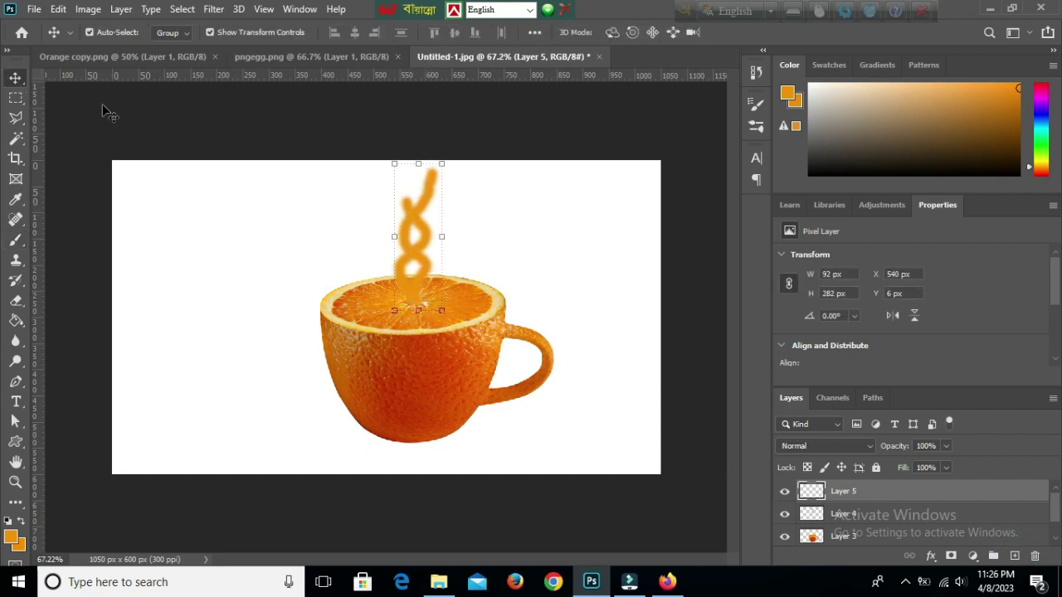
{"action": "left_click", "coordinate": [842, 514]}
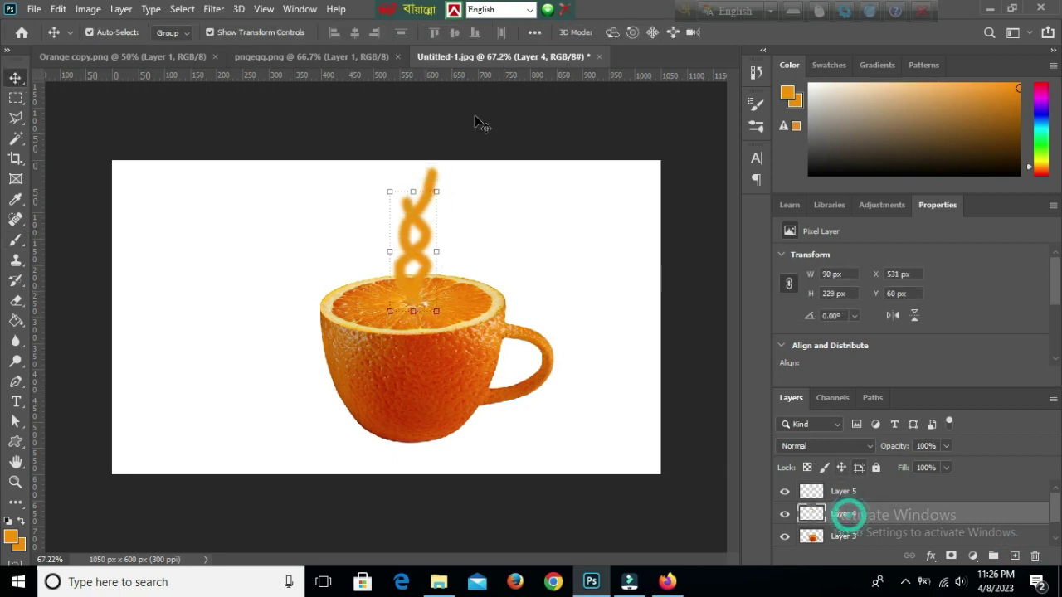
{"action": "left_click", "coordinate": [214, 9]}
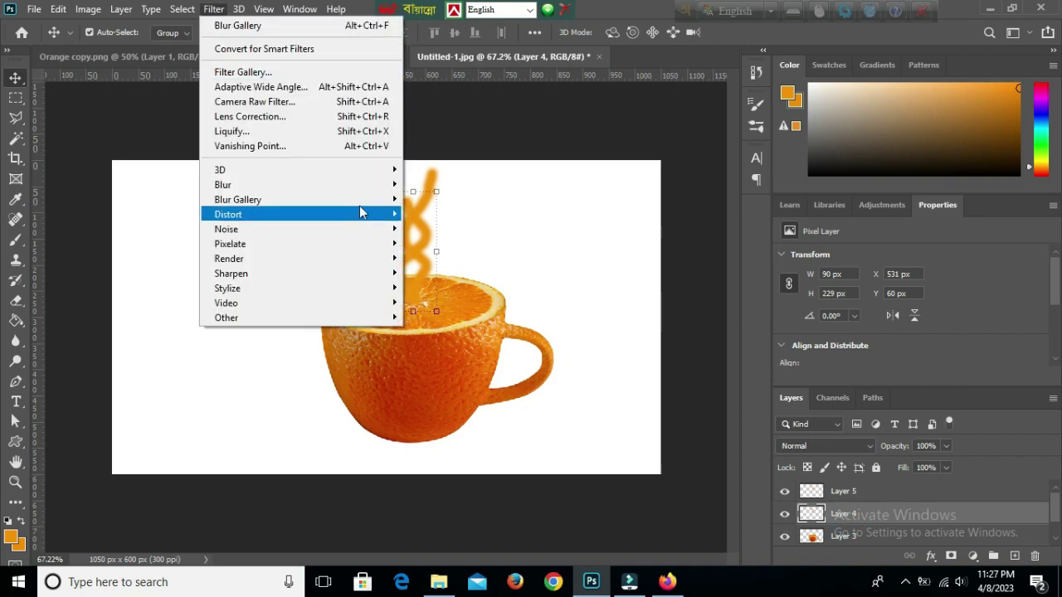
Apply a Path Blur to the Layer 4 steam, curving the path along the swirl at 433% speed
{"action": "left_click", "coordinate": [438, 242]}
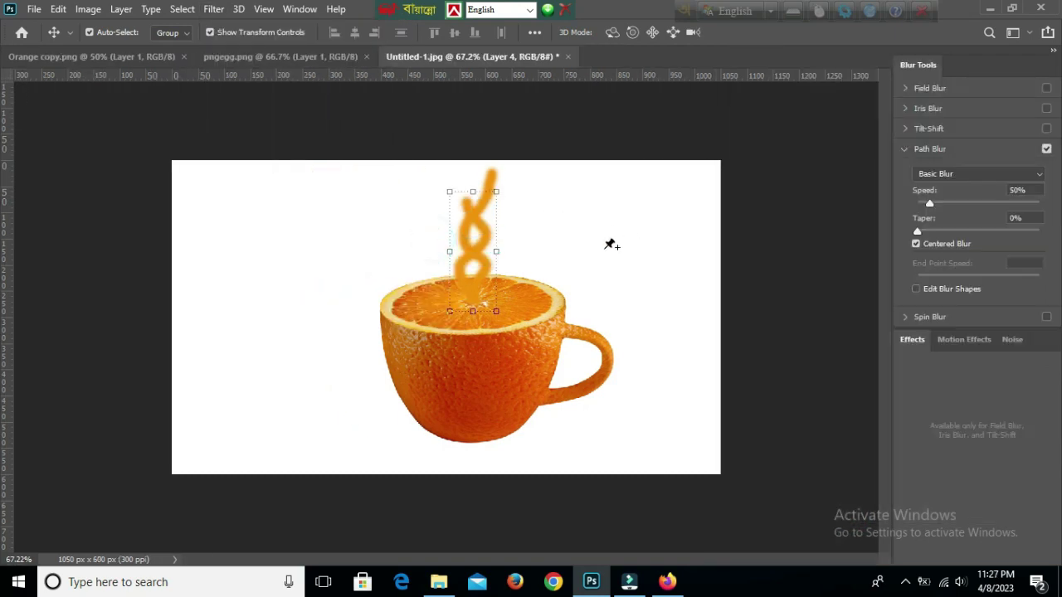
{"action": "mouse_move", "coordinate": [449, 321]}
{"action": "left_mouse_down"}
{"action": "mouse_move", "coordinate": [479, 304]}
{"action": "mouse_move", "coordinate": [457, 172]}
{"action": "mouse_move", "coordinate": [468, 169]}
{"action": "left_mouse_up"}
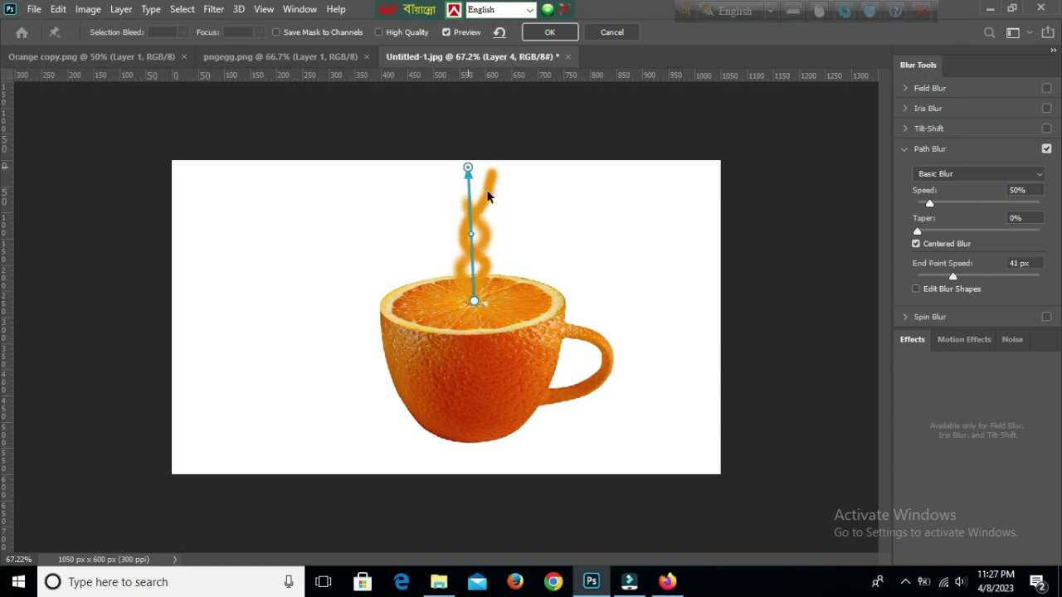
{"action": "left_click", "coordinate": [447, 32]}
{"action": "left_click_drag", "start_coordinate": [462, 269], "coordinate": [462, 270]}
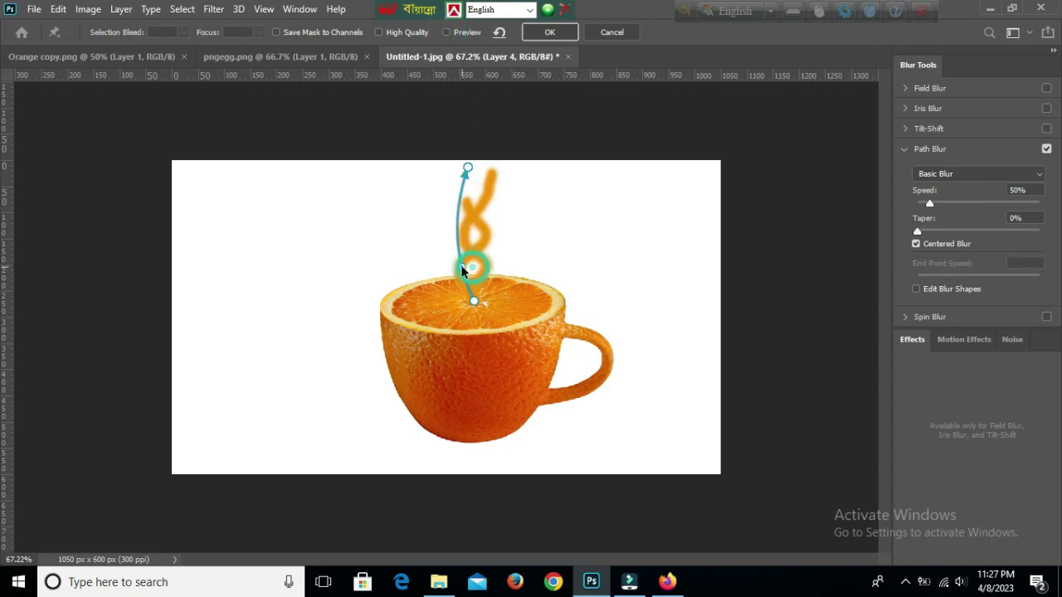
{"action": "left_click_drag", "start_coordinate": [459, 222], "coordinate": [481, 224]}
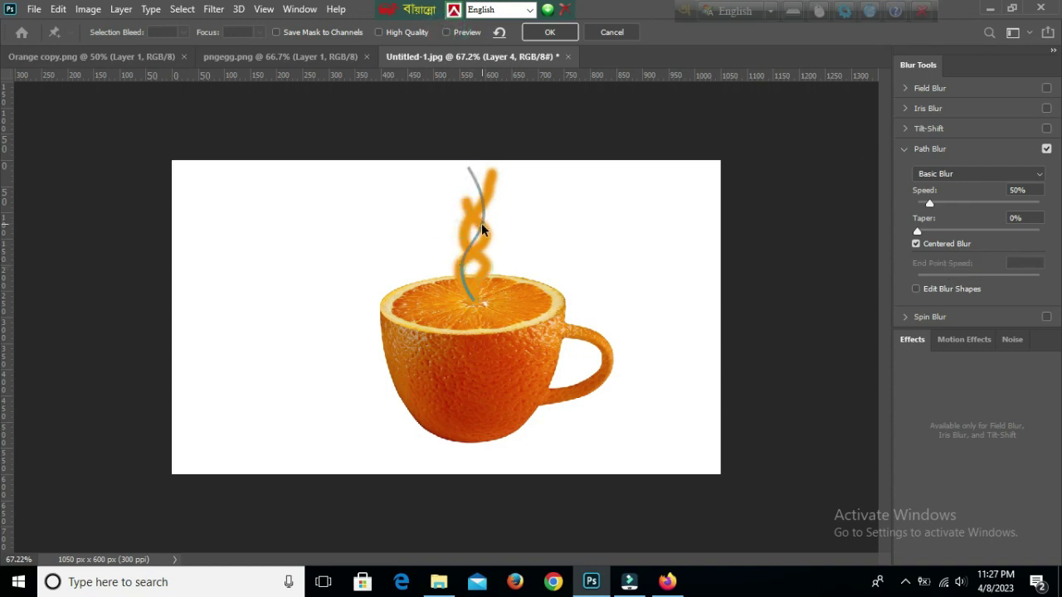
{"action": "left_click", "coordinate": [1023, 204]}
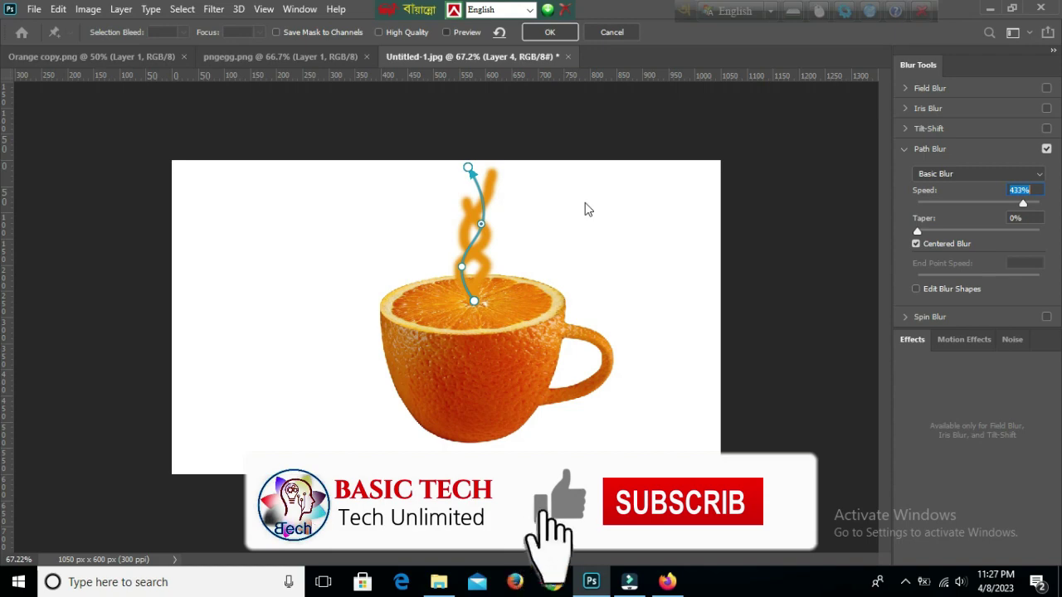
{"action": "key", "text": "p"}
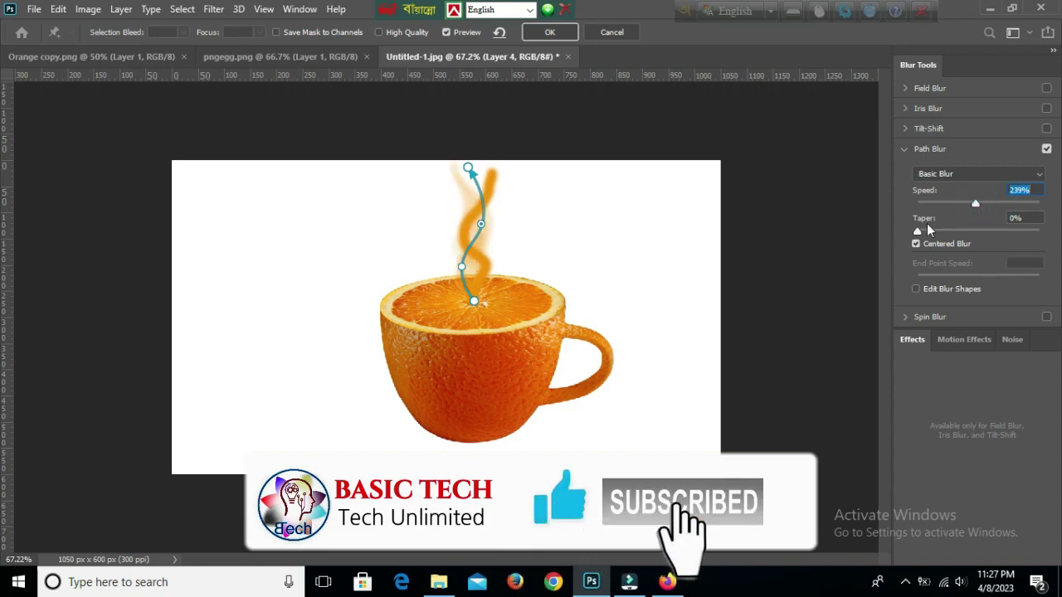
{"action": "key", "text": "Return"}
Apply a Path Blur to the Layer 5 steam, bending the path through the second wisp
{"action": "left_click", "coordinate": [213, 8]}
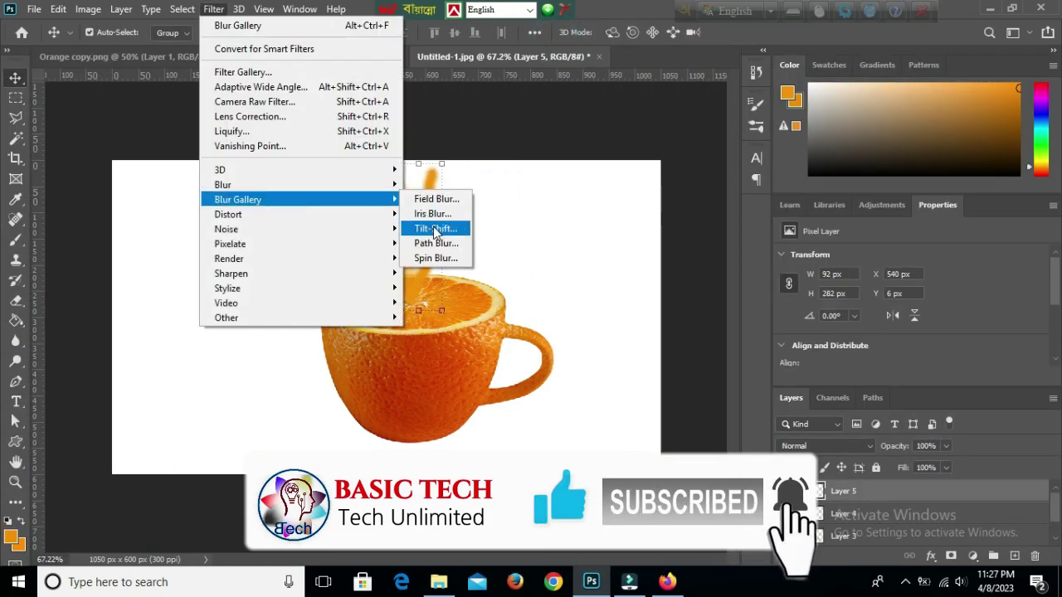
{"action": "left_click", "coordinate": [435, 241]}
{"action": "left_click", "coordinate": [993, 203]}
{"action": "mouse_move", "coordinate": [475, 235]}
{"action": "left_mouse_down"}
{"action": "mouse_move", "coordinate": [488, 263]}
{"action": "mouse_move", "coordinate": [472, 241]}
{"action": "left_mouse_up"}
{"action": "key", "text": "p"}
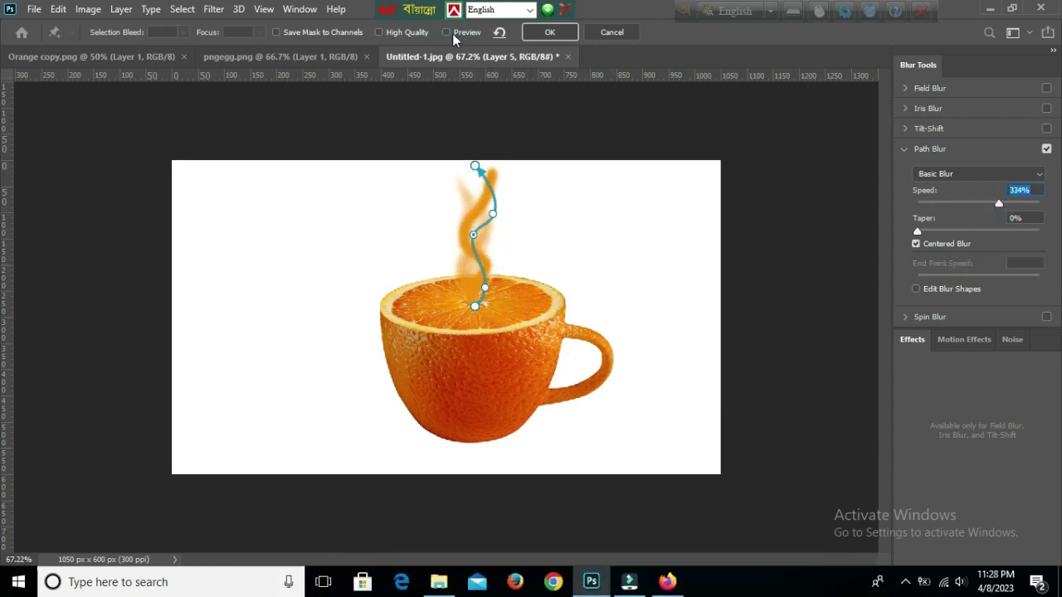
{"action": "key", "text": "p"}
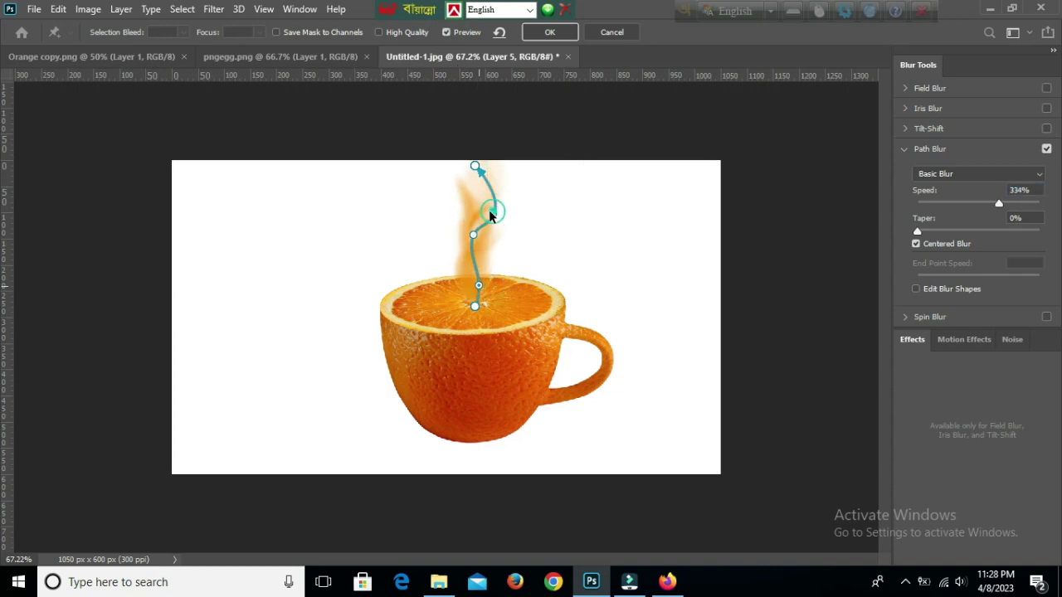
{"action": "left_click_drag", "start_coordinate": [474, 167], "coordinate": [479, 176]}
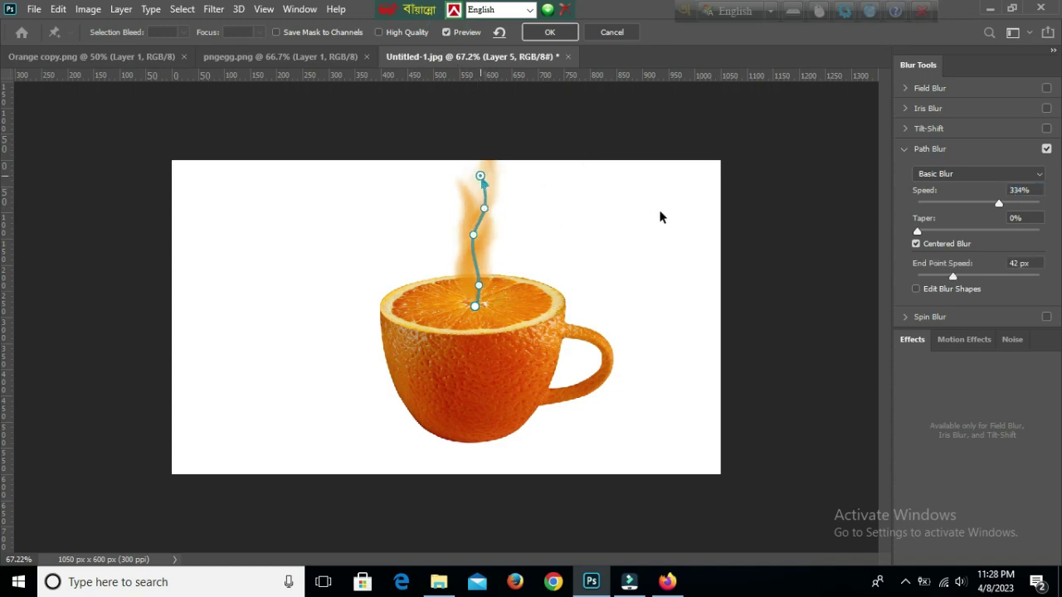
{"action": "left_click", "coordinate": [964, 203]}
{"action": "left_click", "coordinate": [474, 238]}
{"action": "key", "text": "h"}
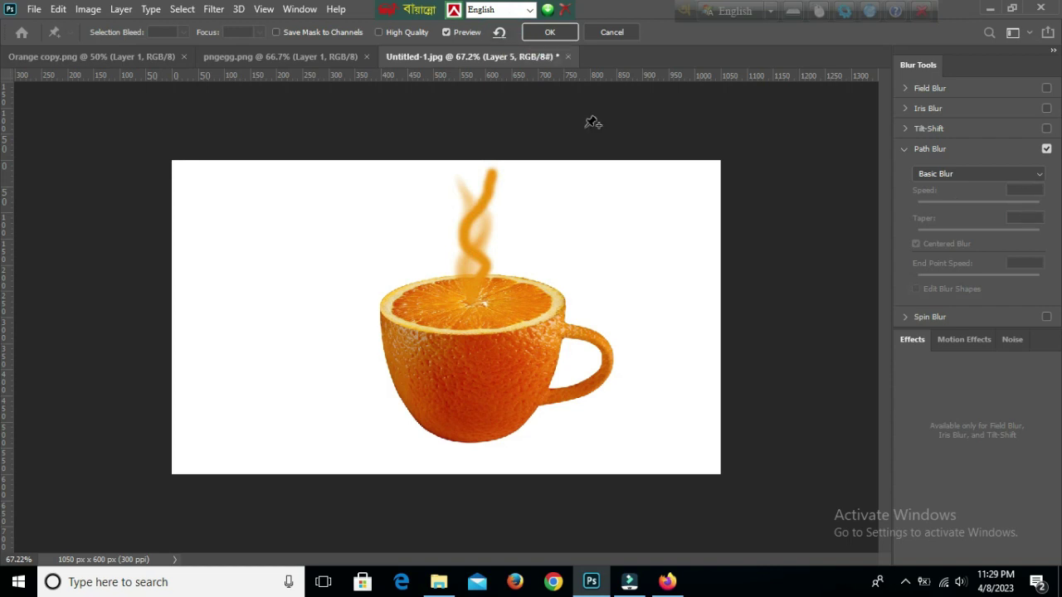
{"action": "left_click", "coordinate": [549, 31]}
{"action": "left_click", "coordinate": [517, 240]}
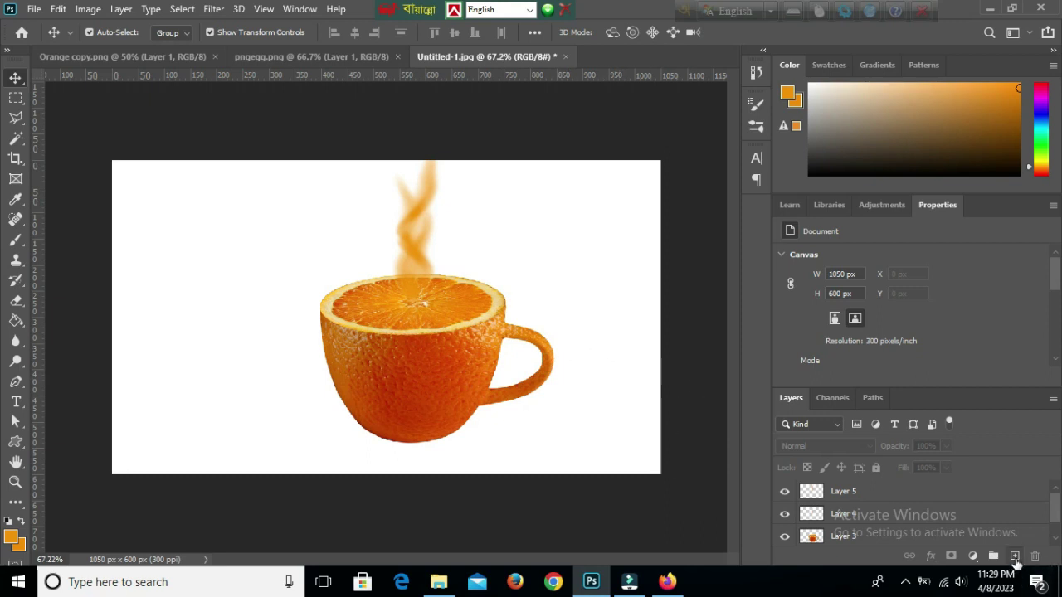
Add a new empty layer and move it just above the background
{"action": "left_click", "coordinate": [1014, 556]}
{"action": "left_click_drag", "start_coordinate": [846, 493], "coordinate": [853, 537]}
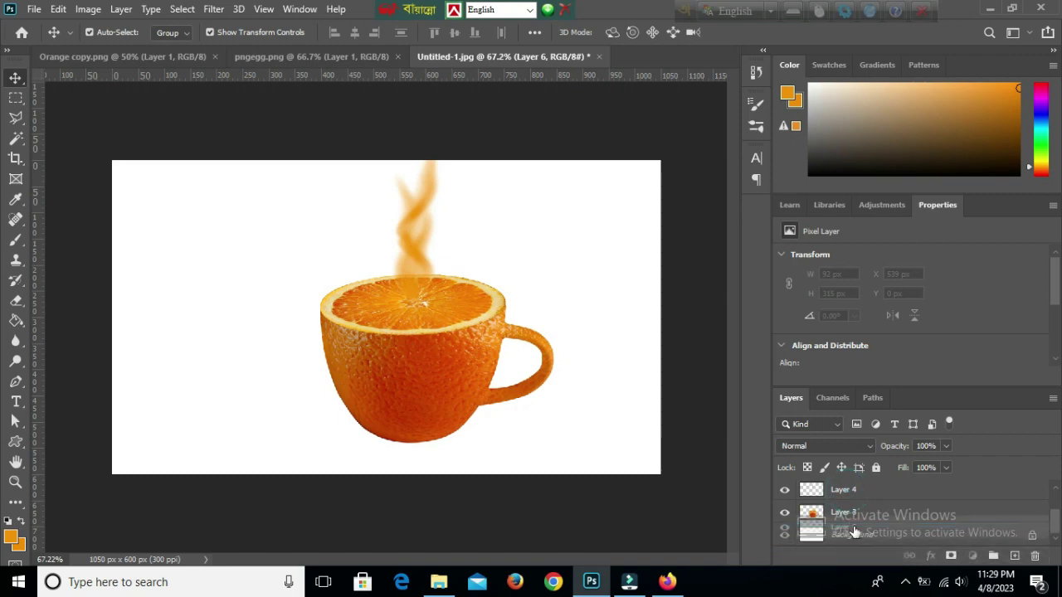
{"action": "left_click_drag", "start_coordinate": [852, 537], "coordinate": [854, 524]}
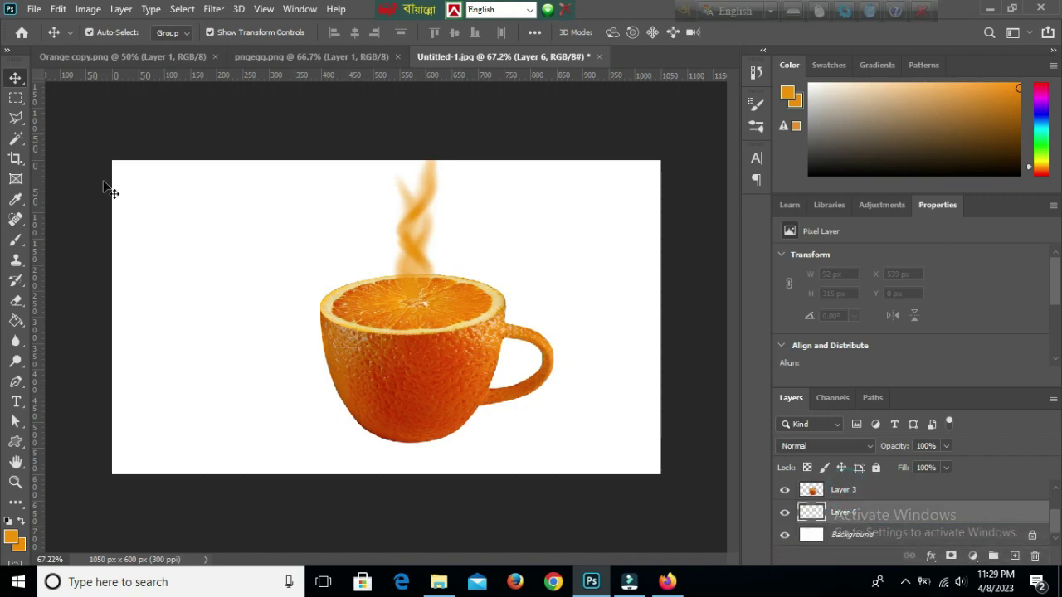
{"action": "left_click", "coordinate": [564, 437]}
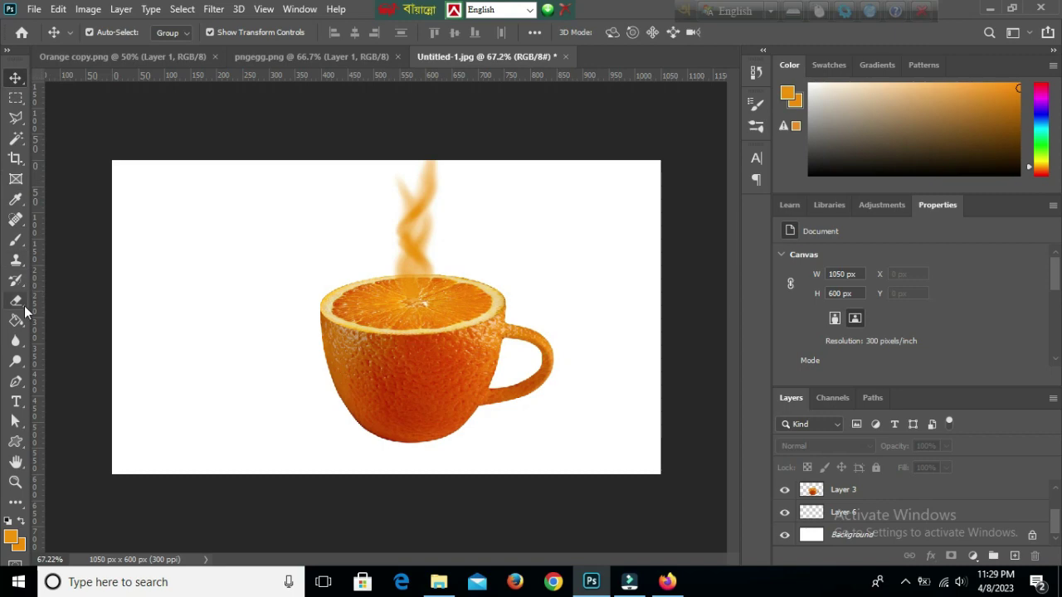
Select Layer 6 with the Brush tool and set the brush size to 91 px
{"action": "left_click", "coordinate": [13, 246]}
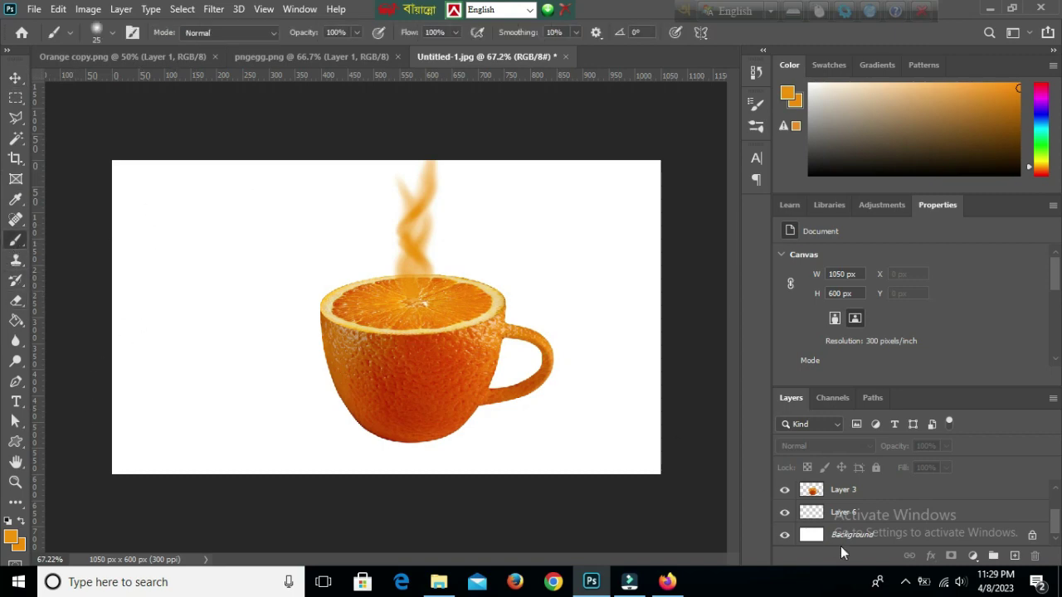
{"action": "left_click", "coordinate": [848, 515]}
{"action": "right_click", "coordinate": [274, 342]}
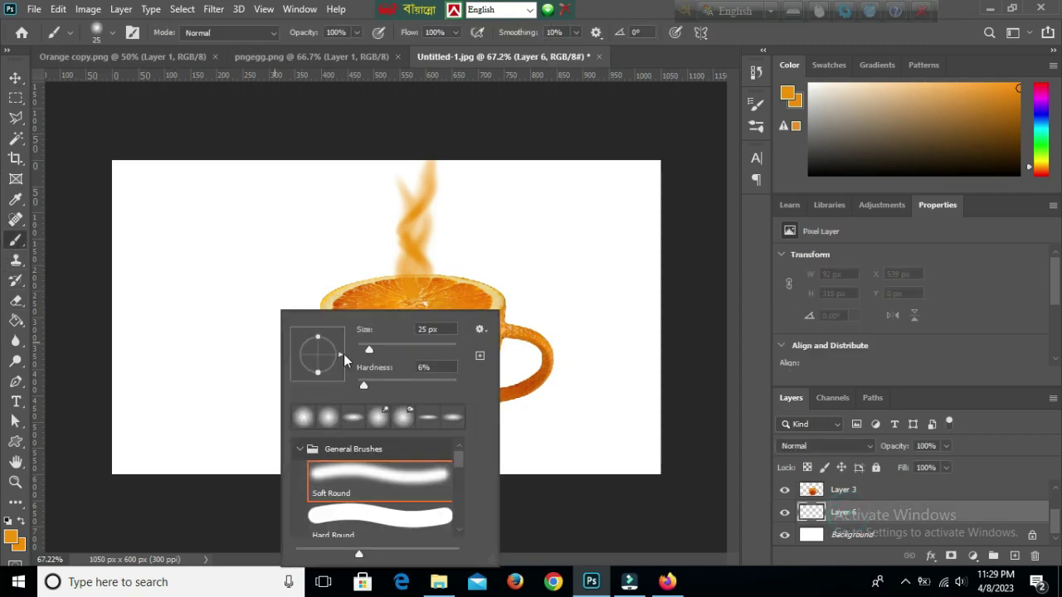
{"action": "left_click_drag", "start_coordinate": [373, 350], "coordinate": [379, 166]}
{"action": "key", "text": "Return"}
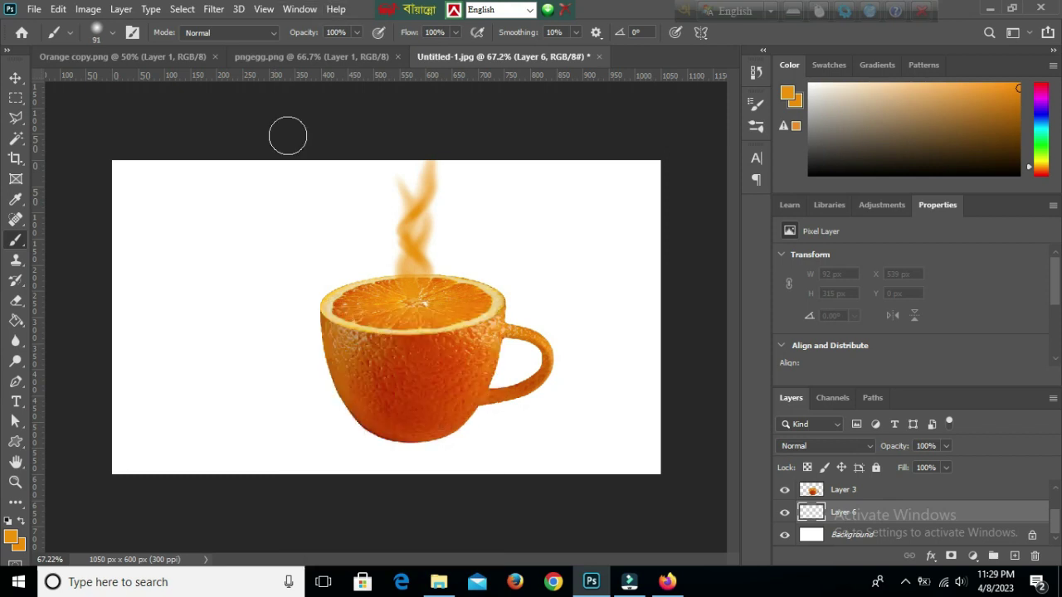
Set the foreground colour to a dark grey
{"action": "left_click", "coordinate": [10, 538]}
{"action": "left_click", "coordinate": [654, 464]}
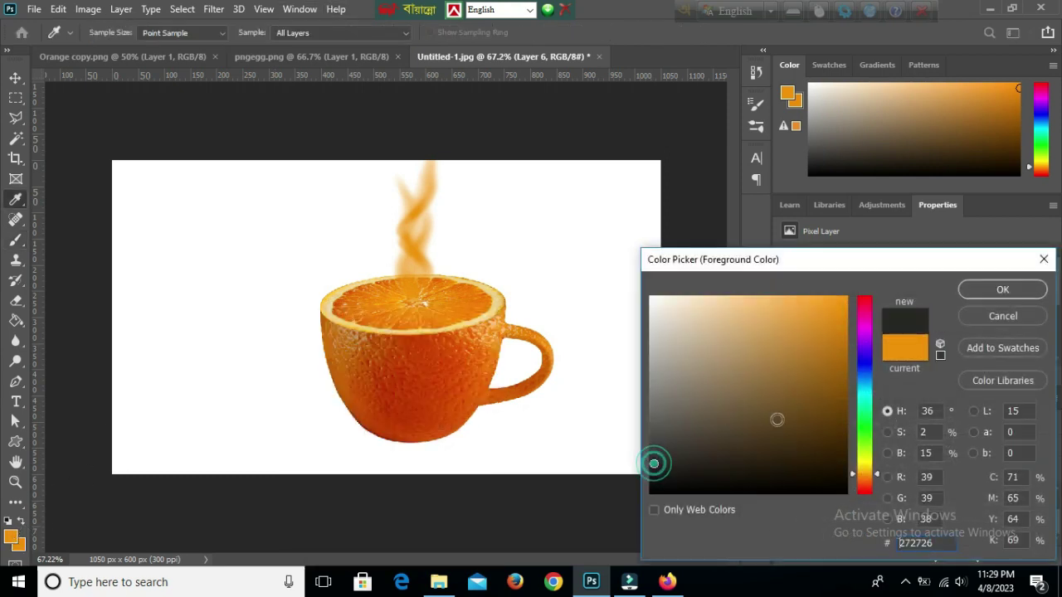
{"action": "left_click", "coordinate": [654, 438]}
{"action": "left_click", "coordinate": [999, 289]}
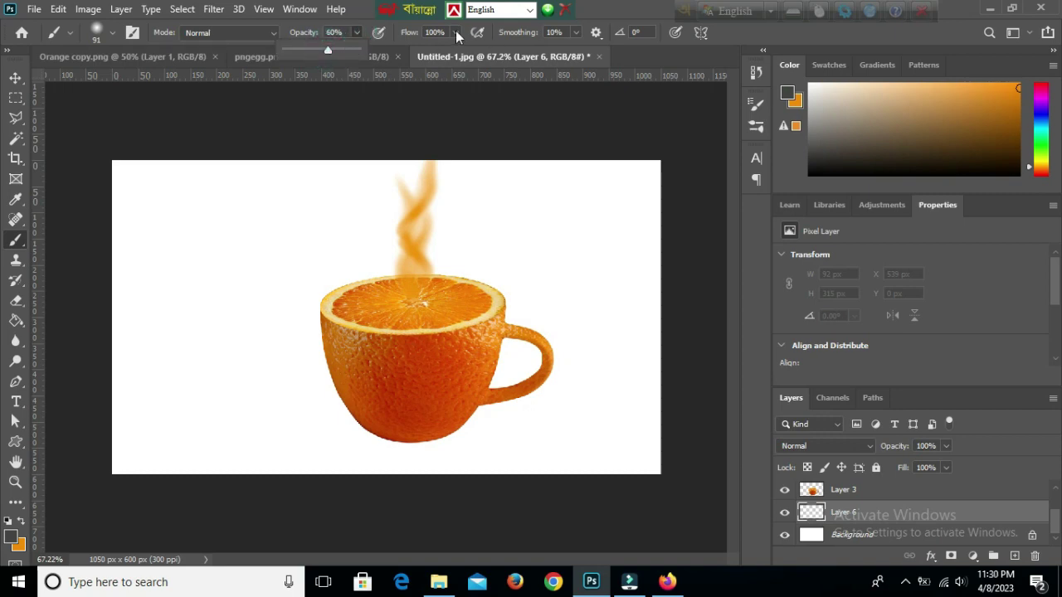
Lower brush flow to 47%, enlarge the soft tip to about 202 px, and rotate-flatten it
{"action": "left_click_drag", "start_coordinate": [455, 31], "coordinate": [417, 50]}
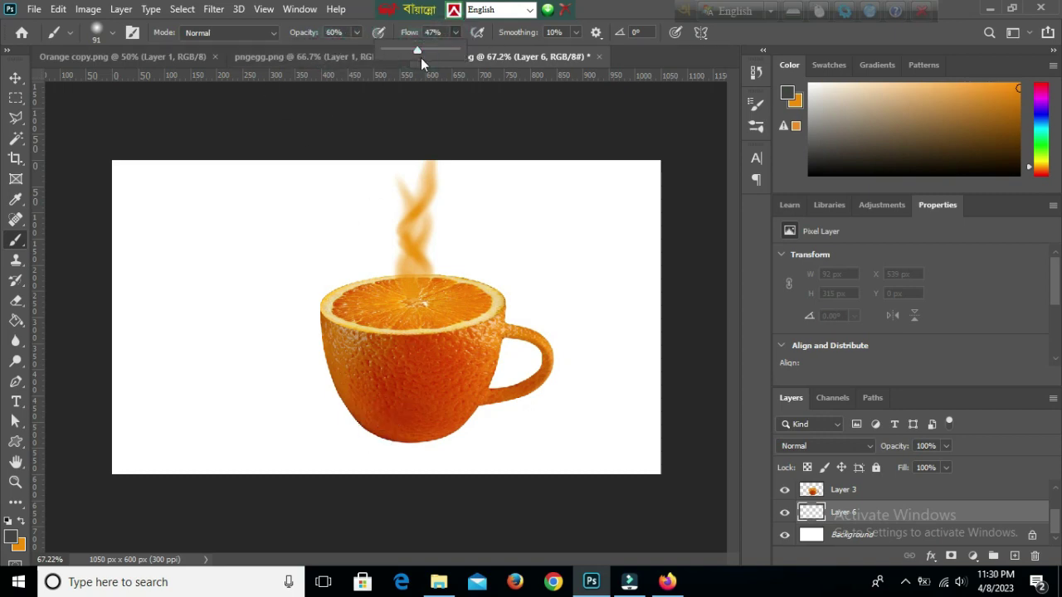
{"action": "left_click", "coordinate": [110, 35]}
{"action": "left_click_drag", "start_coordinate": [150, 86], "coordinate": [162, 84]}
{"action": "mouse_move", "coordinate": [52, 105]}
{"action": "left_mouse_down"}
{"action": "mouse_move", "coordinate": [94, 91]}
{"action": "mouse_move", "coordinate": [46, 97]}
{"action": "left_mouse_up"}
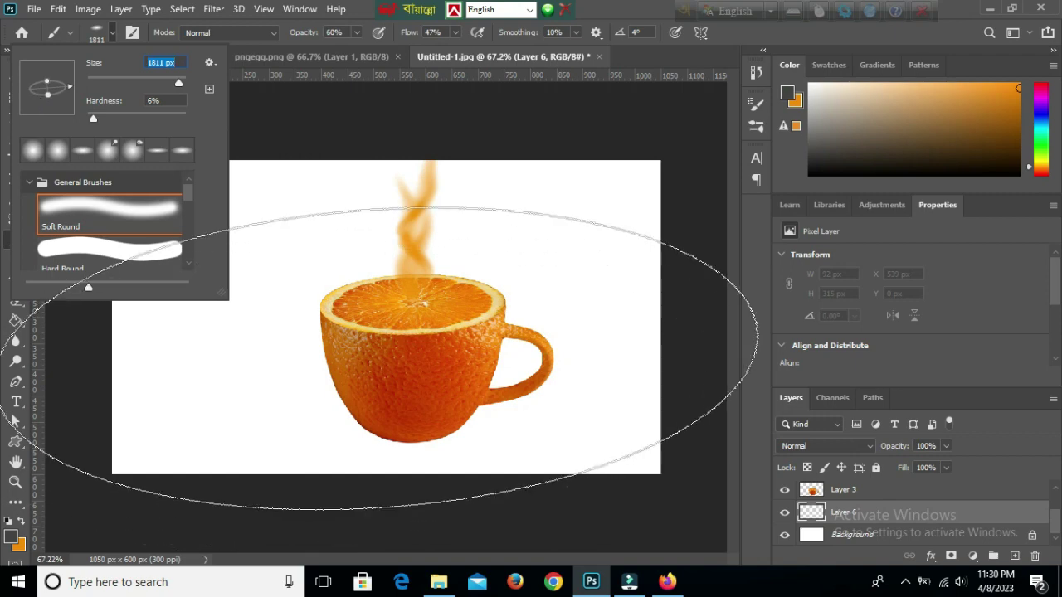
Paint a soft grey shadow at the cup's base with a 400 px brush
{"action": "type", "text": "11111111111"}
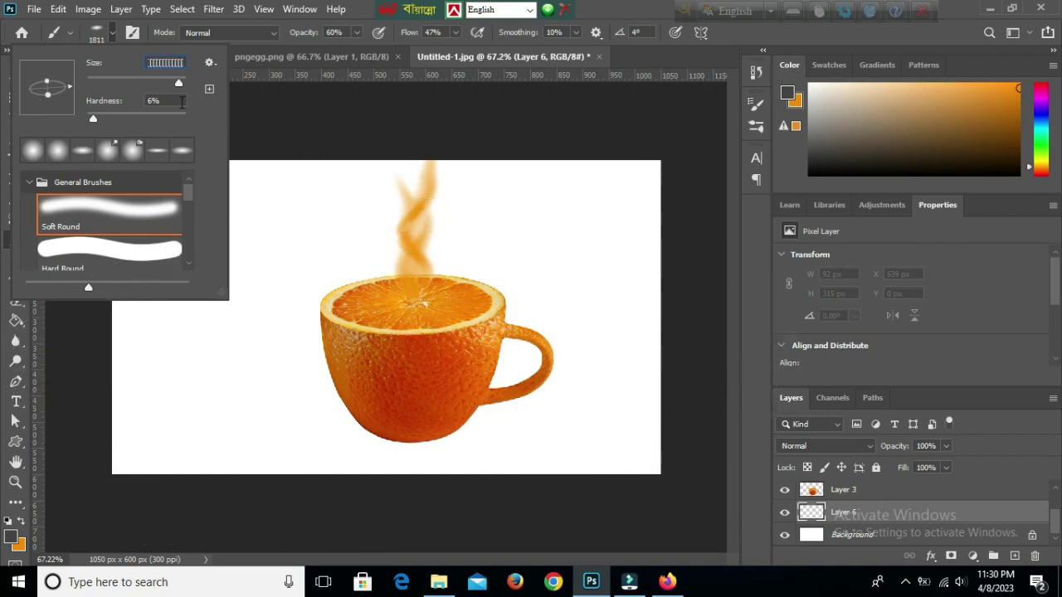
{"action": "key", "text": "Return"}
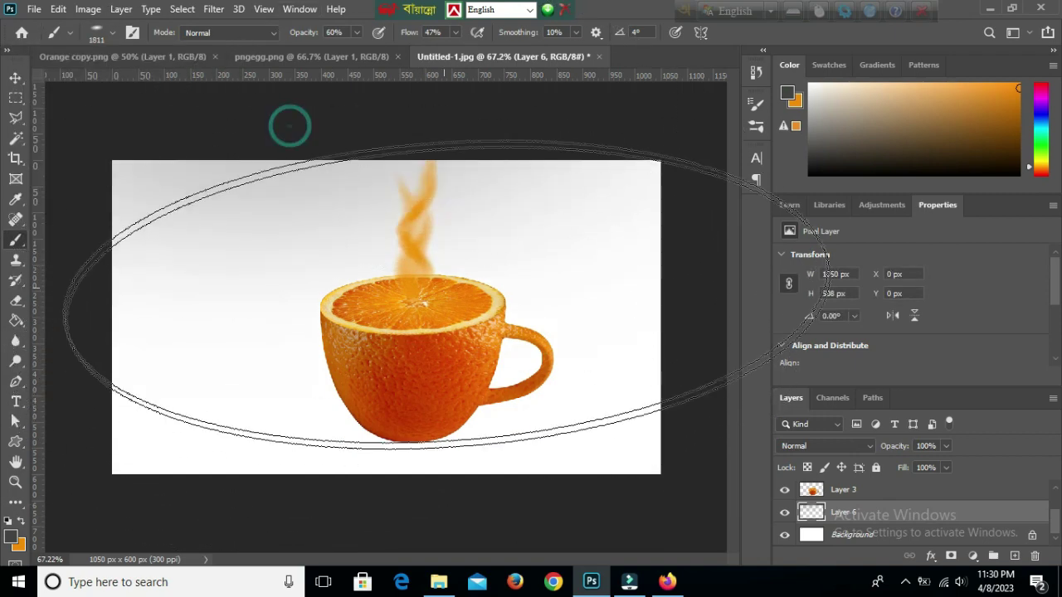
{"action": "key", "text": "bracketleft"}
{"action": "key", "text": "bracketleft"}
{"action": "key", "text": "bracketleft"}
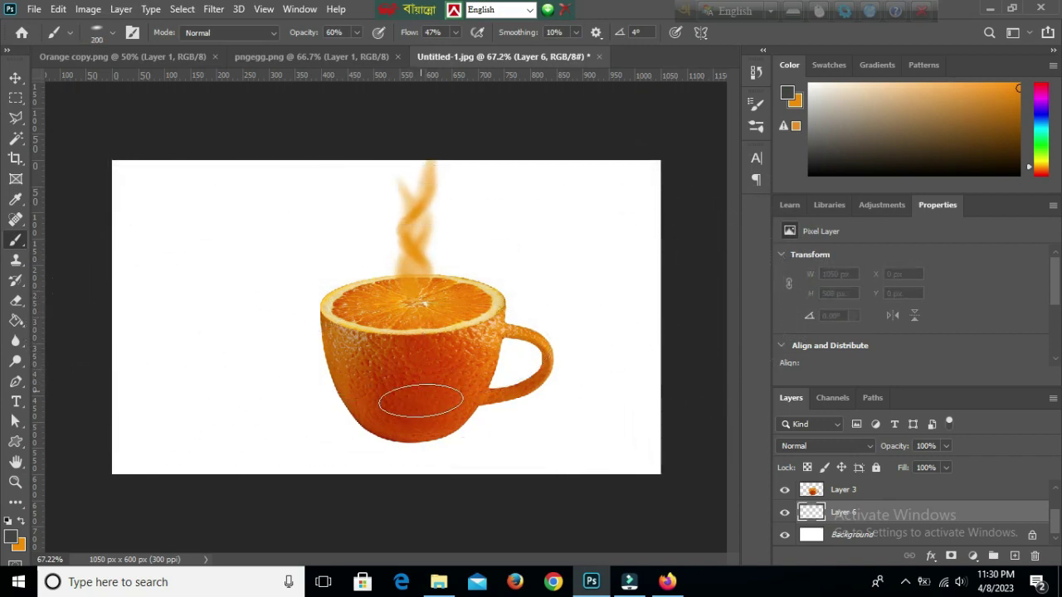
{"action": "key", "text": "bracketright"}
{"action": "key", "text": "bracketright"}
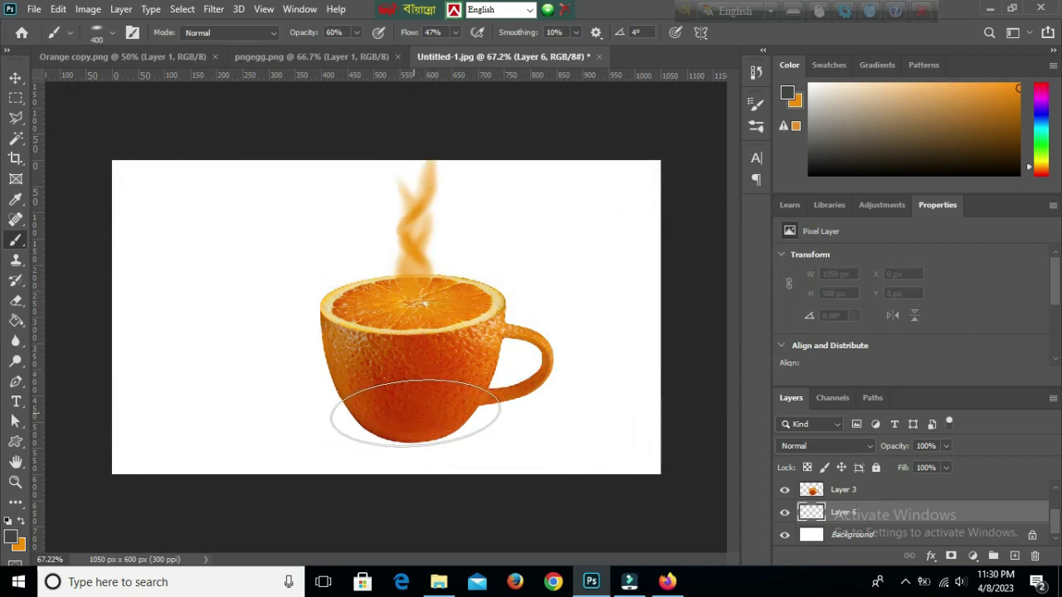
{"action": "left_click", "coordinate": [413, 411]}
{"action": "left_click", "coordinate": [413, 412]}
{"action": "left_click", "coordinate": [415, 410]}
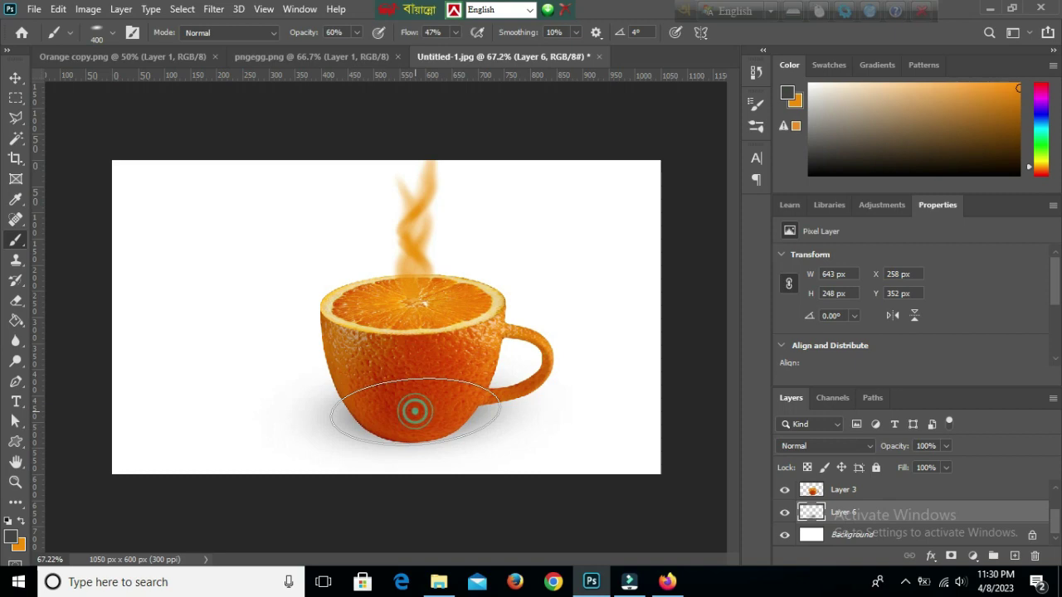
Squash the shadow into a low, wide 643 × 154 px shape and nudge it lower
{"action": "key", "text": "v"}
{"action": "mouse_move", "coordinate": [494, 342]}
{"action": "left_mouse_down"}
{"action": "mouse_move", "coordinate": [424, 359]}
{"action": "mouse_move", "coordinate": [413, 386]}
{"action": "left_mouse_up"}
{"action": "left_click_drag", "start_coordinate": [482, 427], "coordinate": [480, 421]}
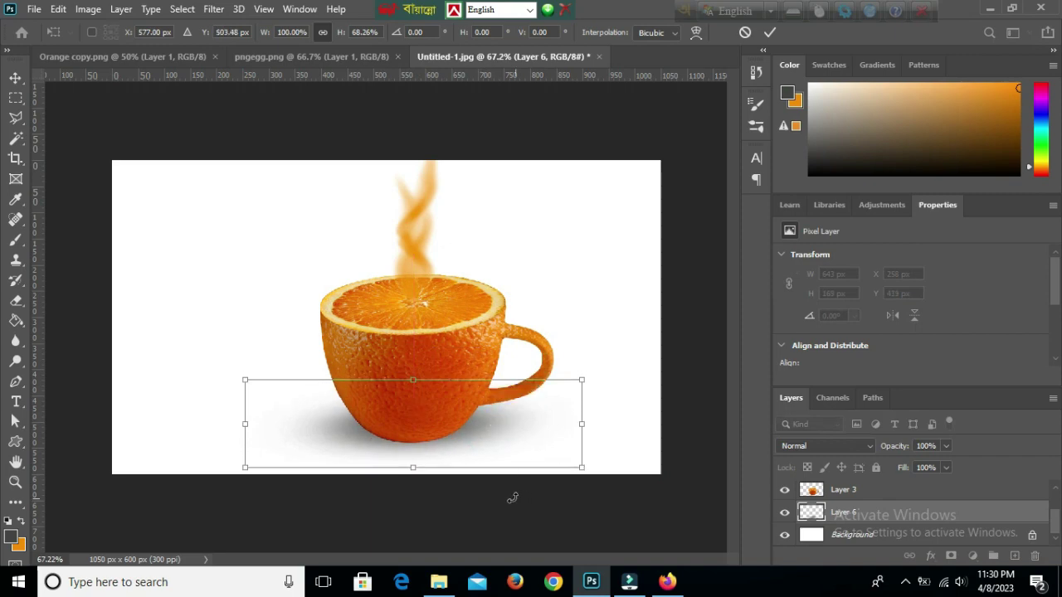
{"action": "left_click_drag", "start_coordinate": [414, 468], "coordinate": [419, 463]}
{"action": "left_click", "coordinate": [690, 430]}
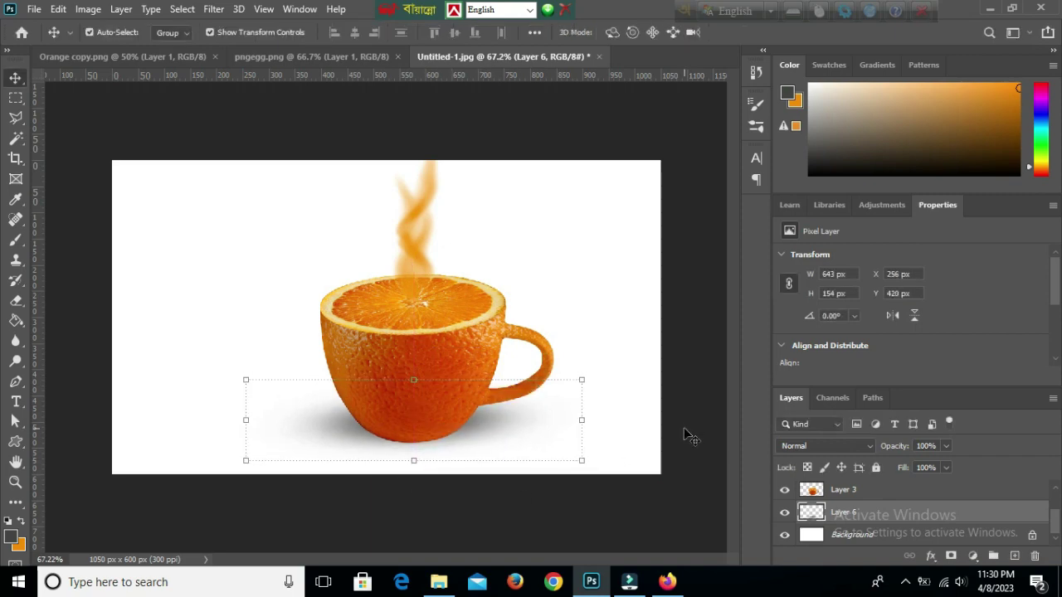
{"action": "key", "text": "Down"}
{"action": "key", "text": "Down"}
{"action": "key", "text": "Down"}
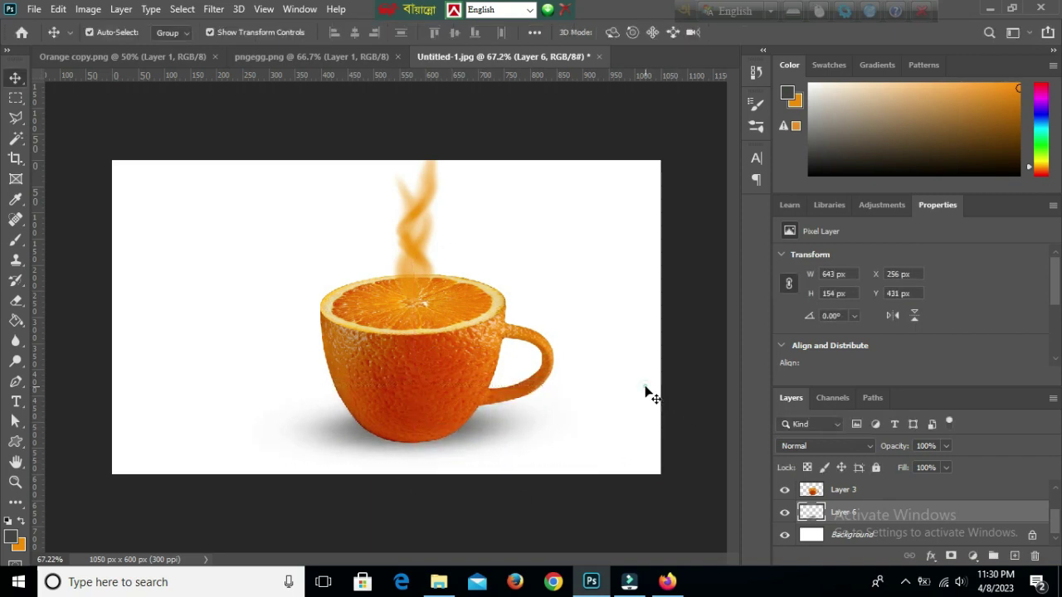
{"action": "left_click", "coordinate": [646, 389]}
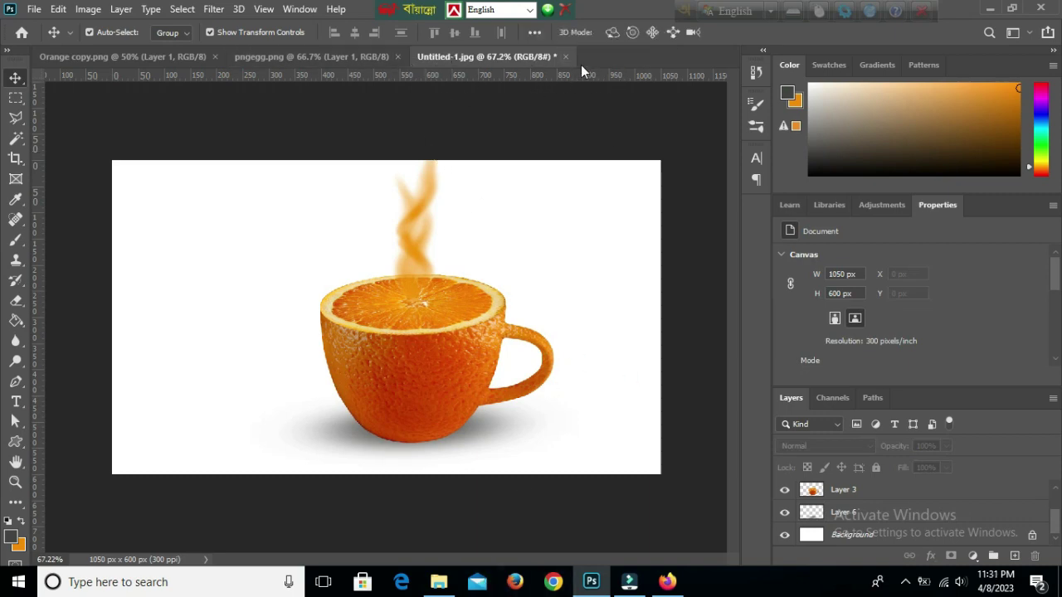
{"action": "left_click_drag", "start_coordinate": [527, 59], "coordinate": [595, 99]}
Open pngegg2.png and the leaves image from the Orange Cup folder
{"action": "double_click", "coordinate": [631, 81]}
{"action": "double_click", "coordinate": [264, 280]}
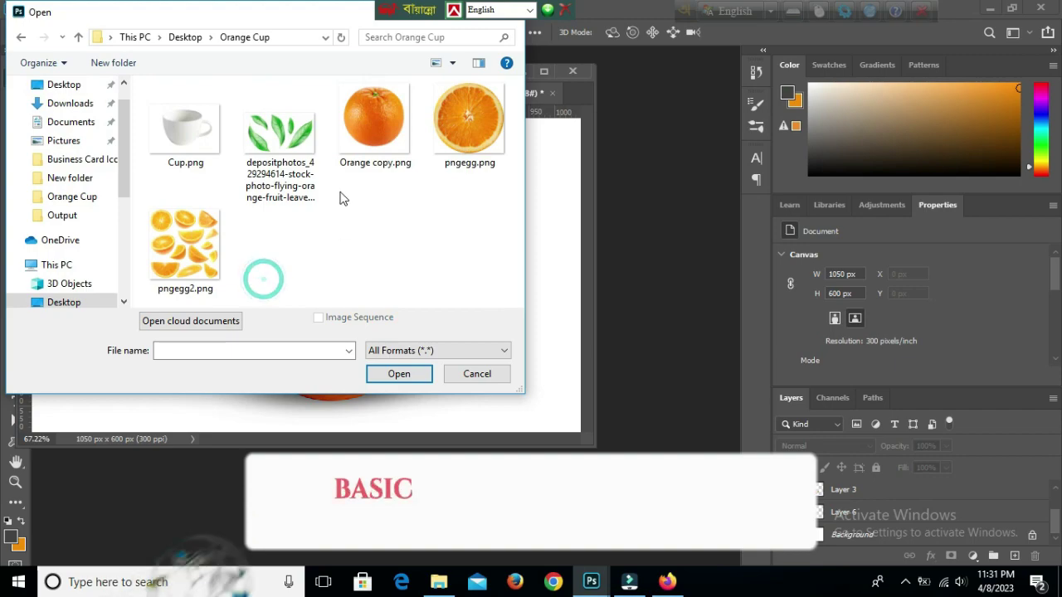
{"action": "left_click", "coordinate": [185, 248]}
{"action": "left_click", "coordinate": [280, 141], "text": "ctrl"}
{"action": "left_click", "coordinate": [399, 374]}
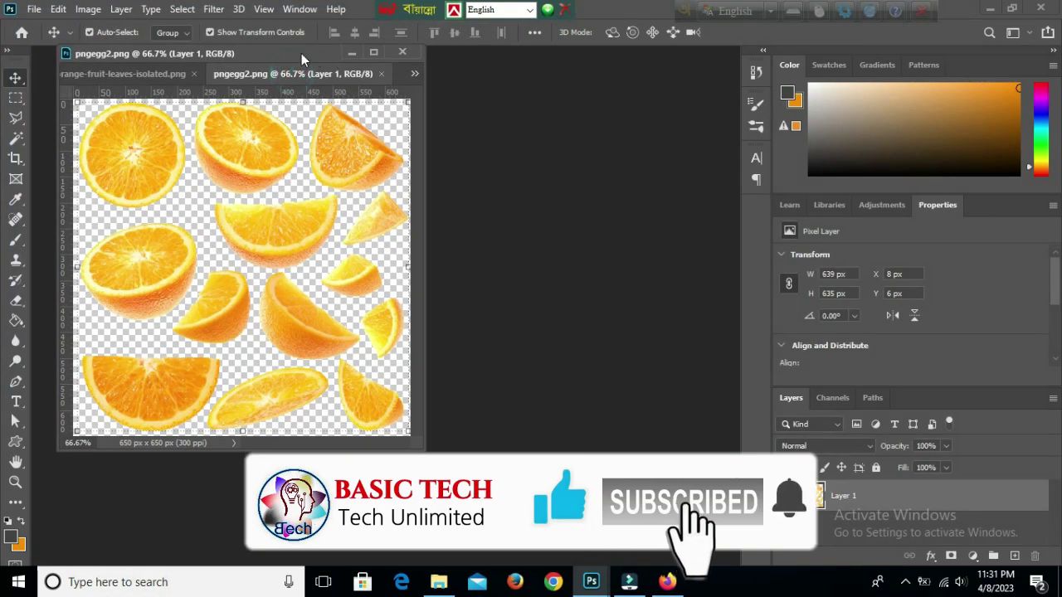
{"action": "left_click_drag", "start_coordinate": [301, 53], "coordinate": [323, 47]}
Place an orange wedge and a horizontally flipped orange half at the cup's lower left
{"action": "mouse_move", "coordinate": [489, 217]}
{"action": "left_mouse_down"}
{"action": "mouse_move", "coordinate": [338, 257]}
{"action": "mouse_move", "coordinate": [273, 381]}
{"action": "left_mouse_up"}
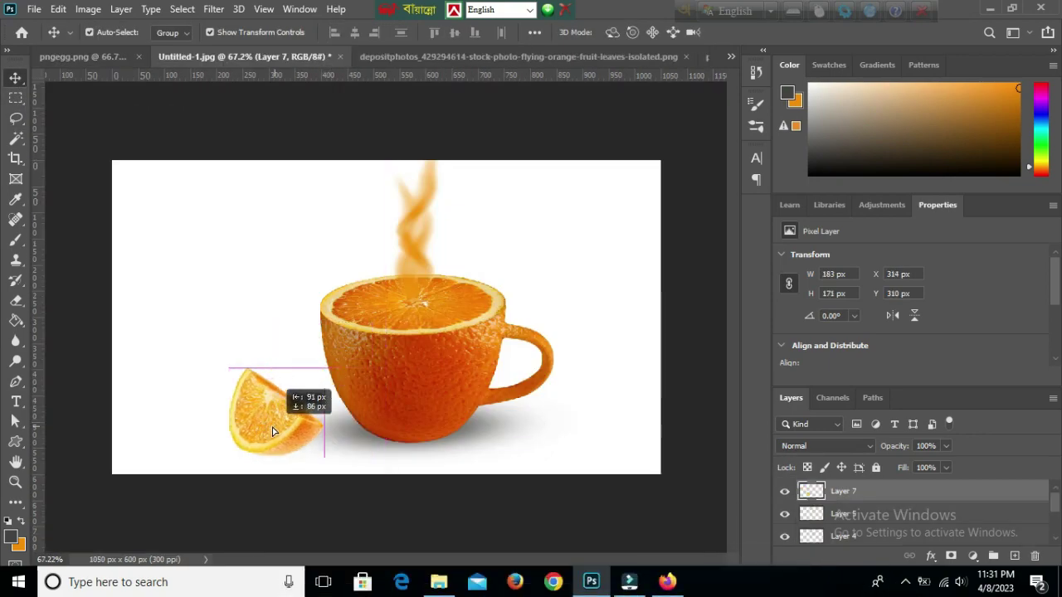
{"action": "left_click", "coordinate": [610, 57]}
{"action": "left_click", "coordinate": [16, 119]}
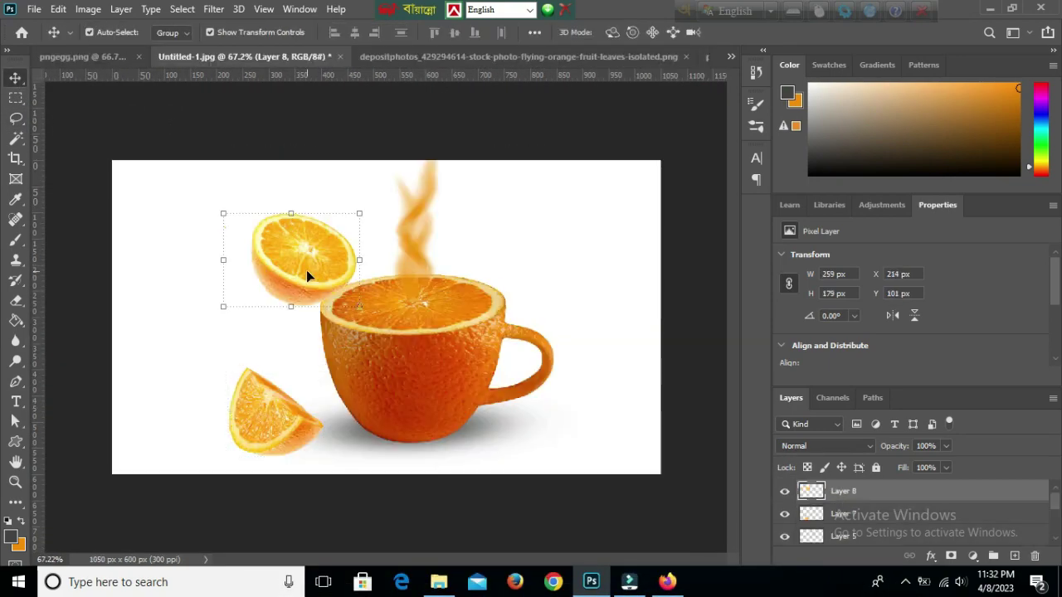
{"action": "left_click_drag", "start_coordinate": [282, 257], "coordinate": [315, 396]}
{"action": "right_click", "coordinate": [315, 396]}
{"action": "left_click", "coordinate": [373, 363]}
{"action": "key", "text": "Return"}
{"action": "key", "text": "ctrl+bracketleft"}
{"action": "key", "text": "ctrl+bracketleft"}
{"action": "key", "text": "ctrl+u"}
Shift a slice's hue slightly, stretch the copied shadow sideways, and place a green leaf beside the cup
{"action": "left_click_drag", "start_coordinate": [751, 216], "coordinate": [744, 215]}
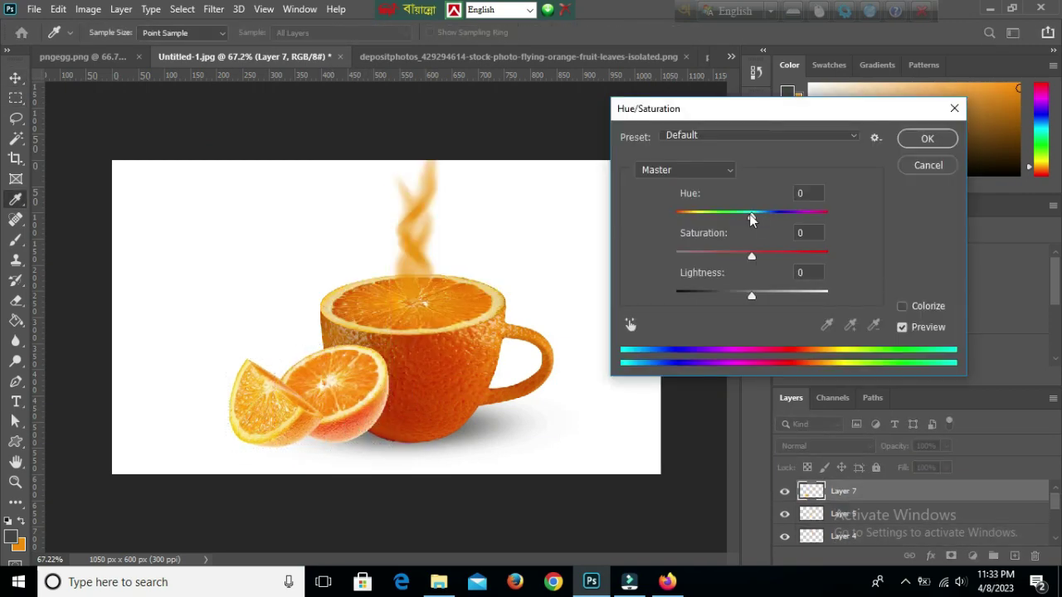
{"action": "left_click_drag", "start_coordinate": [367, 439], "coordinate": [353, 444]}
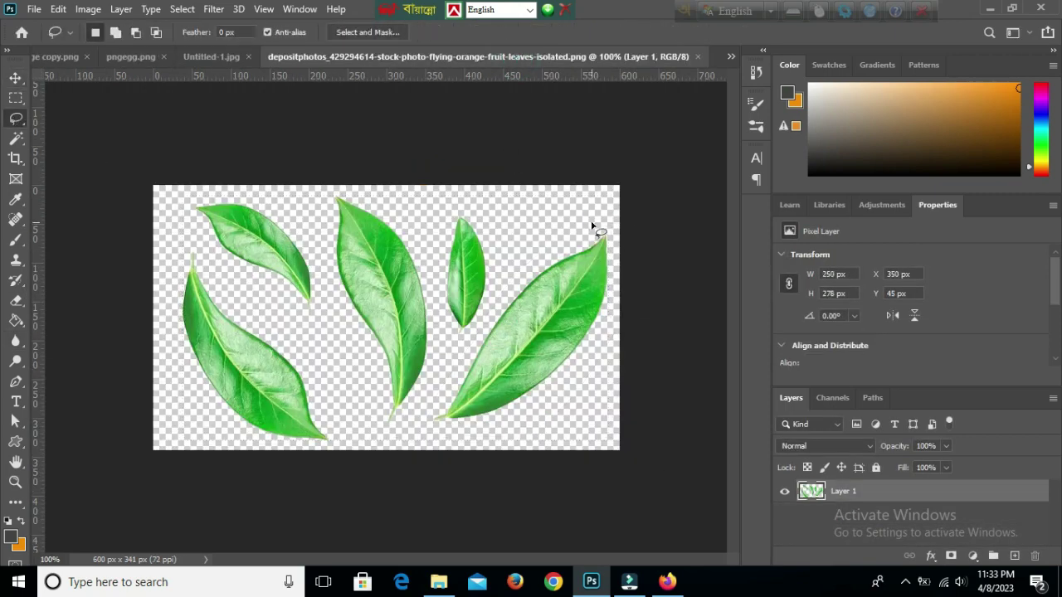
{"action": "left_click_drag", "start_coordinate": [436, 357], "coordinate": [469, 355]}
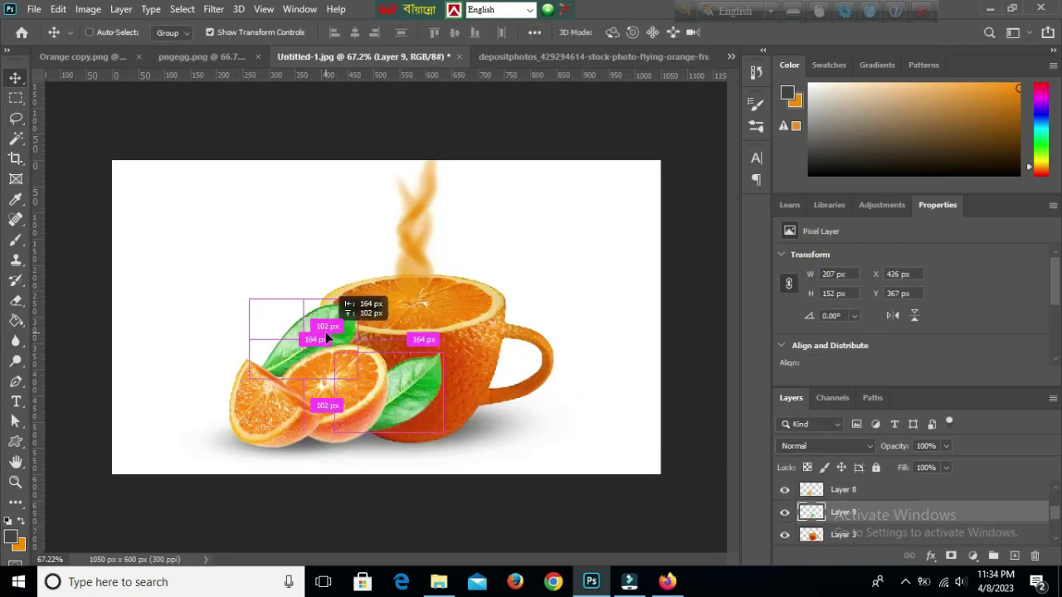